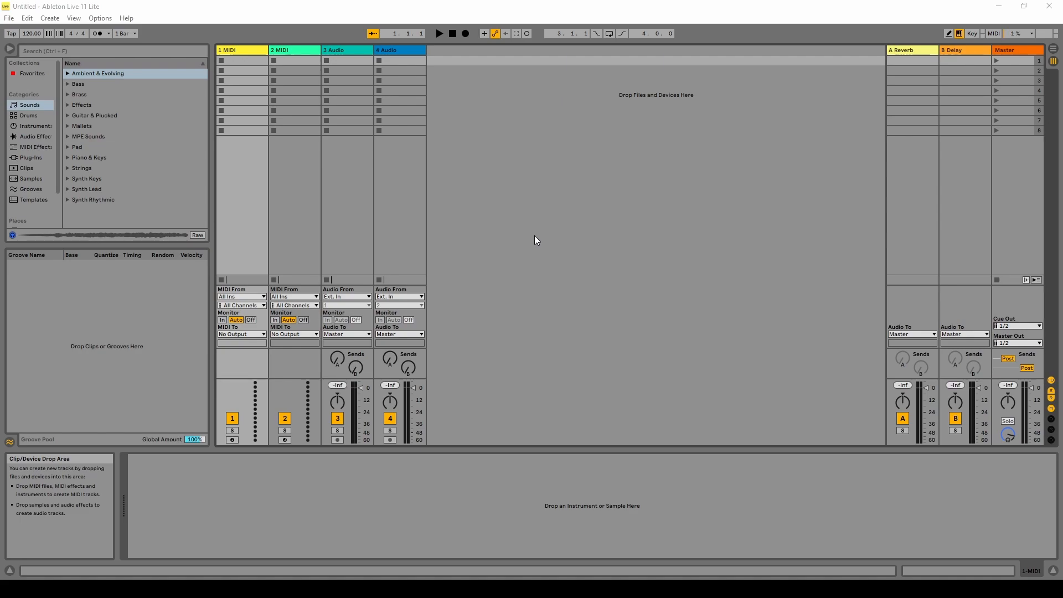
# Delete the two audio tracks, 4 Audio and 3 Audio, leaving only the MIDI tracks
pyautogui.rightClick(394, 49)
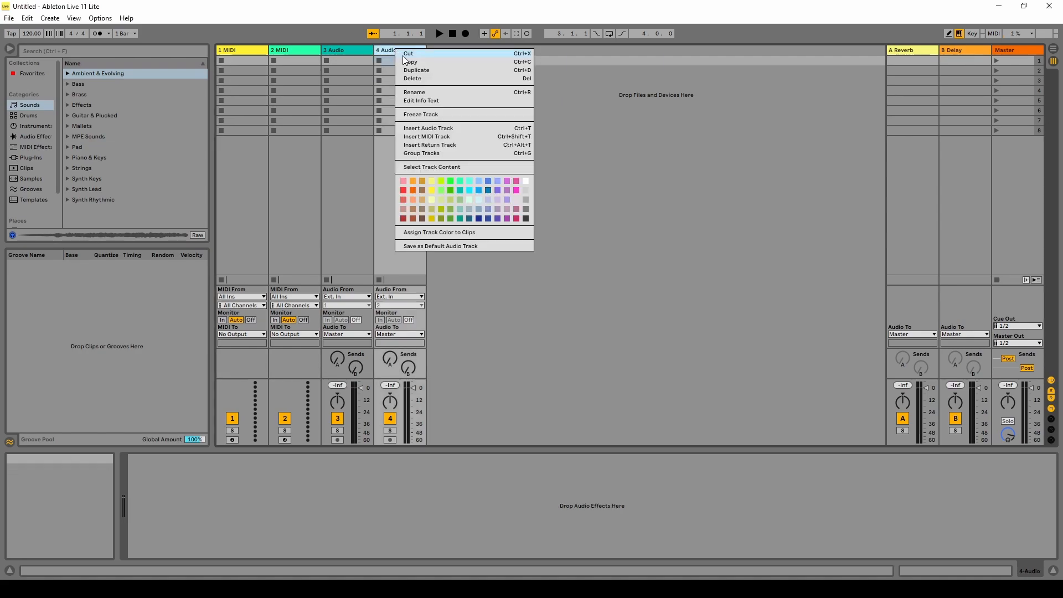
pyautogui.click(434, 77)
pyautogui.rightClick(347, 50)
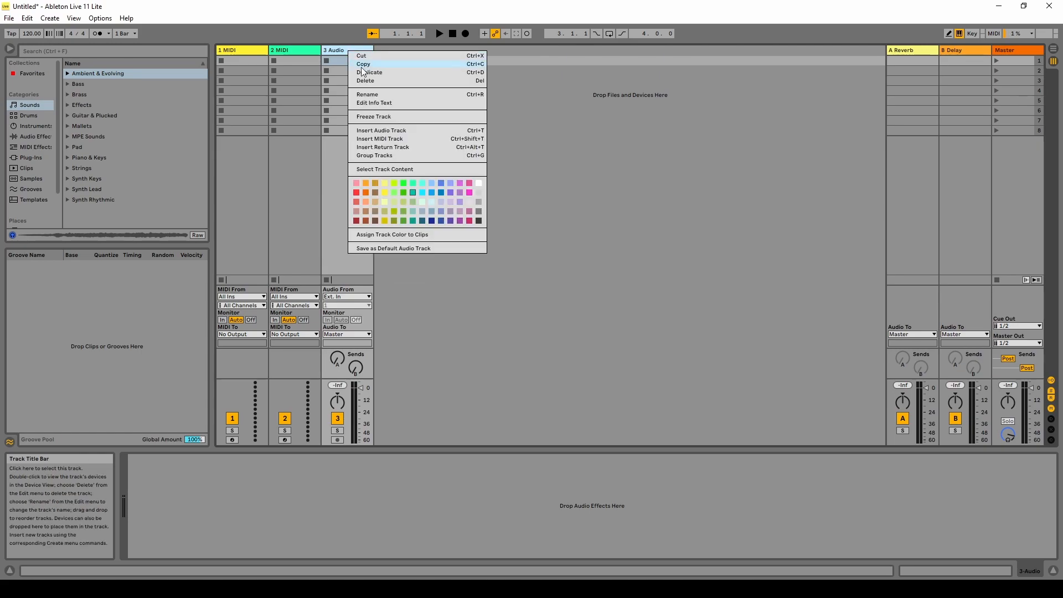
pyautogui.click(373, 82)
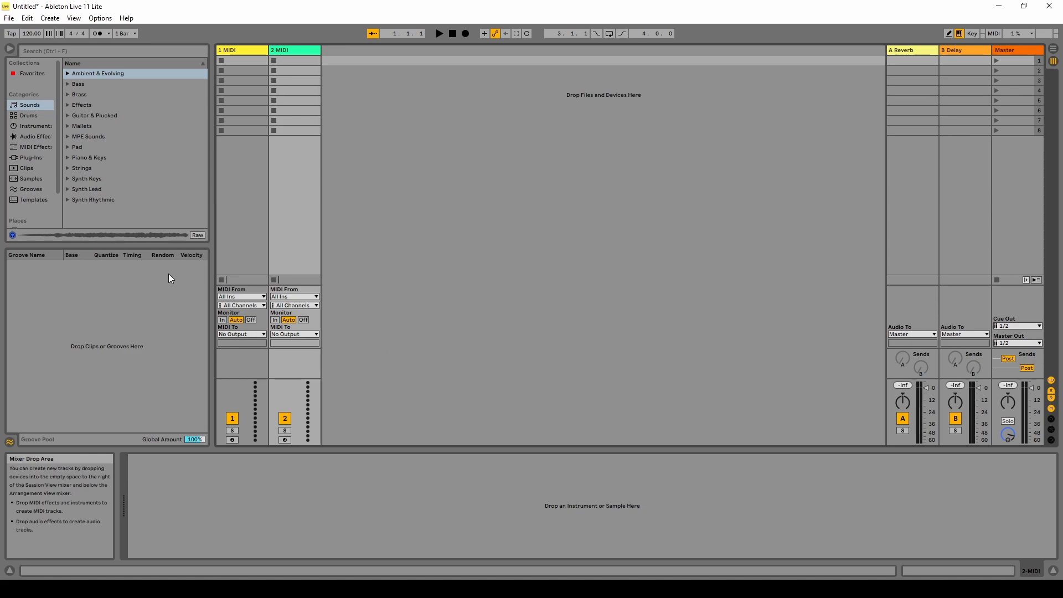
# Load the Mindfulness.adg preset from the Ambient & Evolving sounds onto the first MIDI track
pyautogui.click(31, 106)
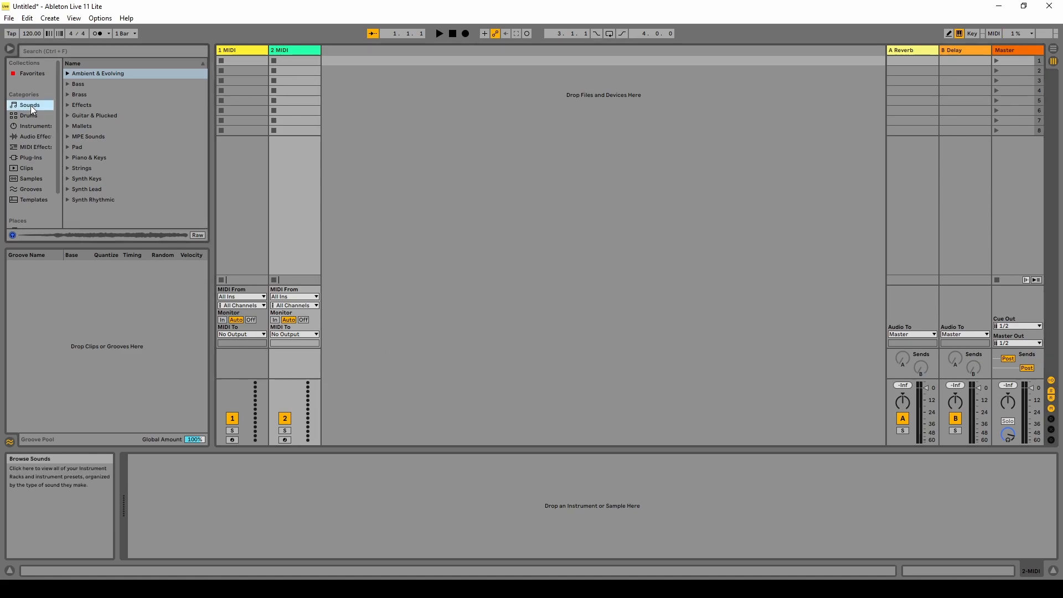
pyautogui.click(86, 73)
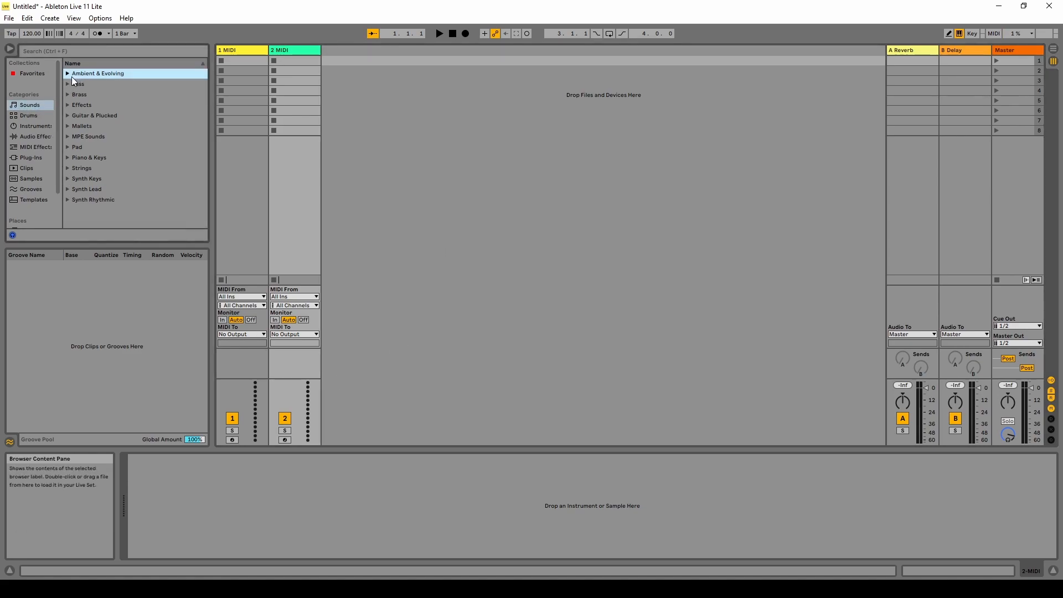
pyautogui.click(67, 74)
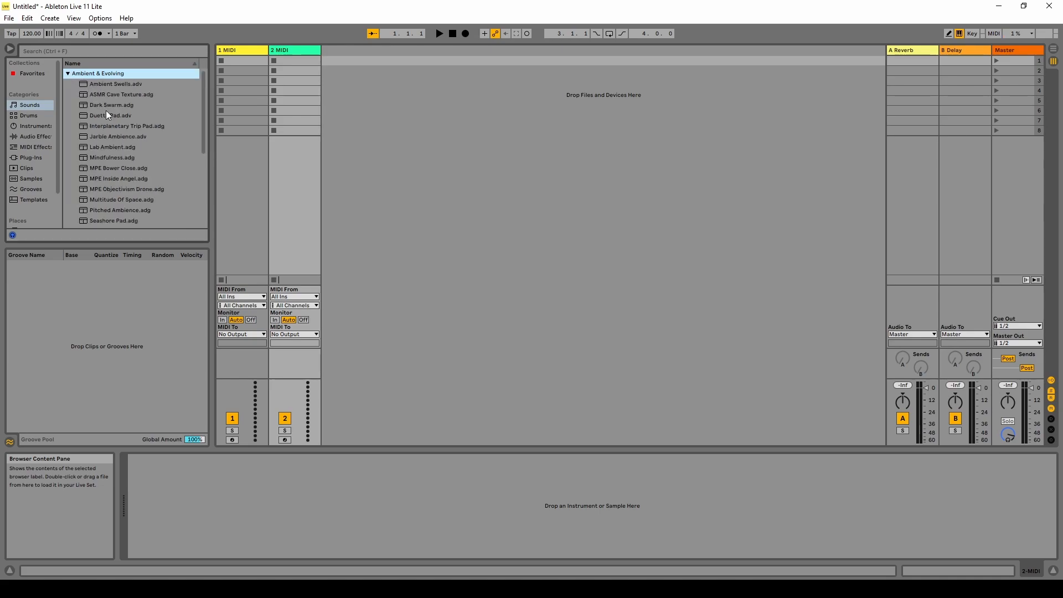
pyautogui.click(115, 158)
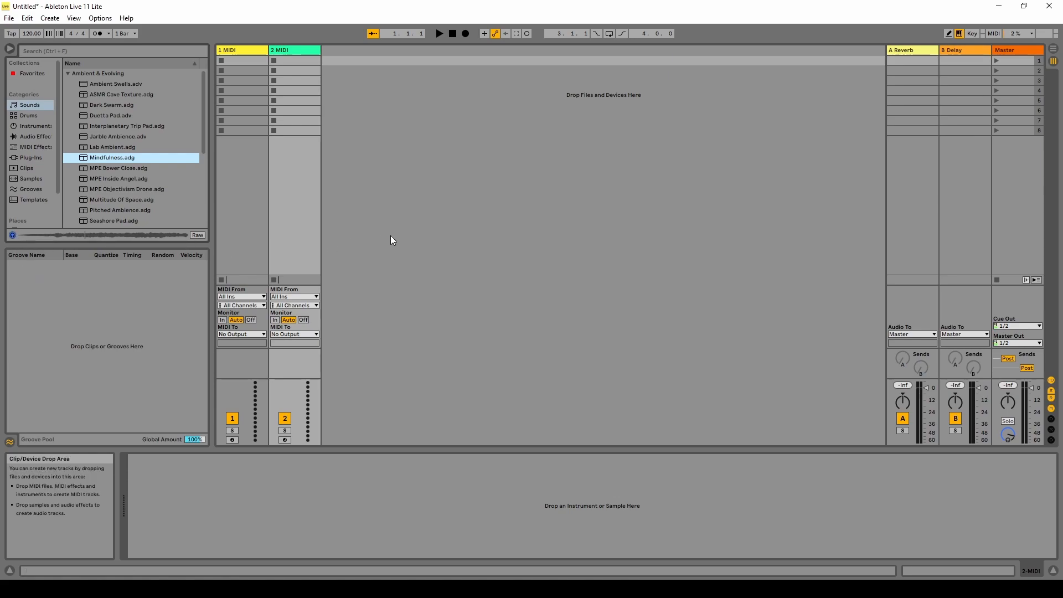
pyautogui.click(413, 237)
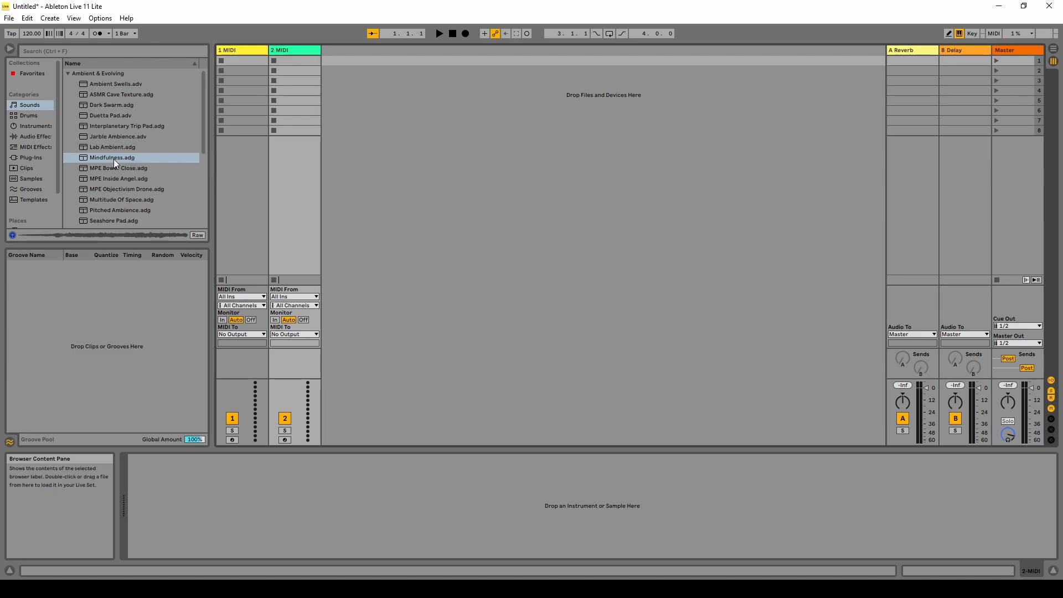
pyautogui.moveTo(114, 158); pyautogui.dragTo(228, 64)
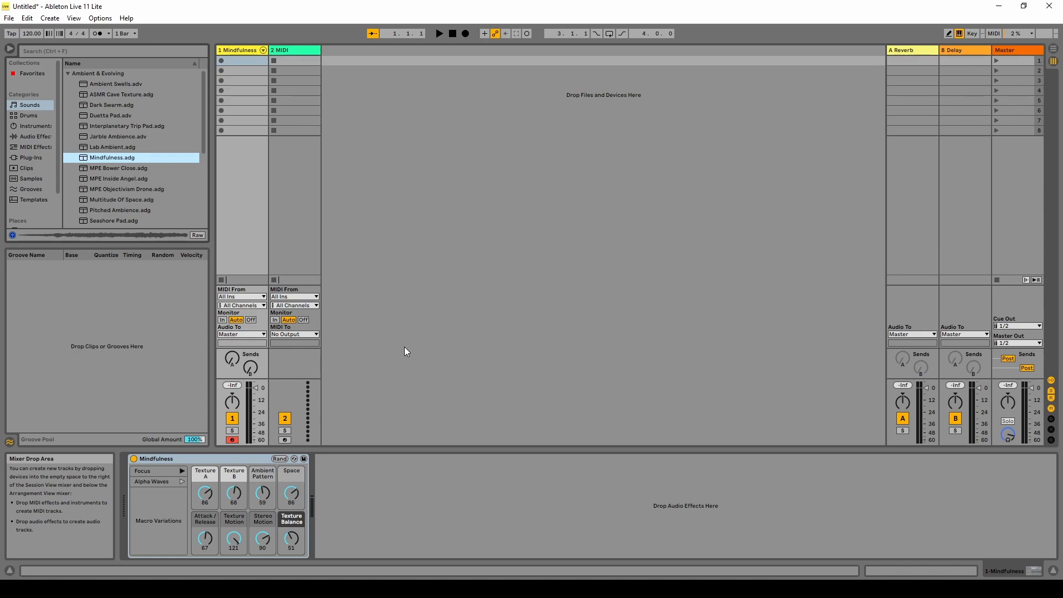
# Create an empty clip in the Mindfulness track's first slot, enable note preview and audition the piano roll keys
pyautogui.doubleClick(241, 61)
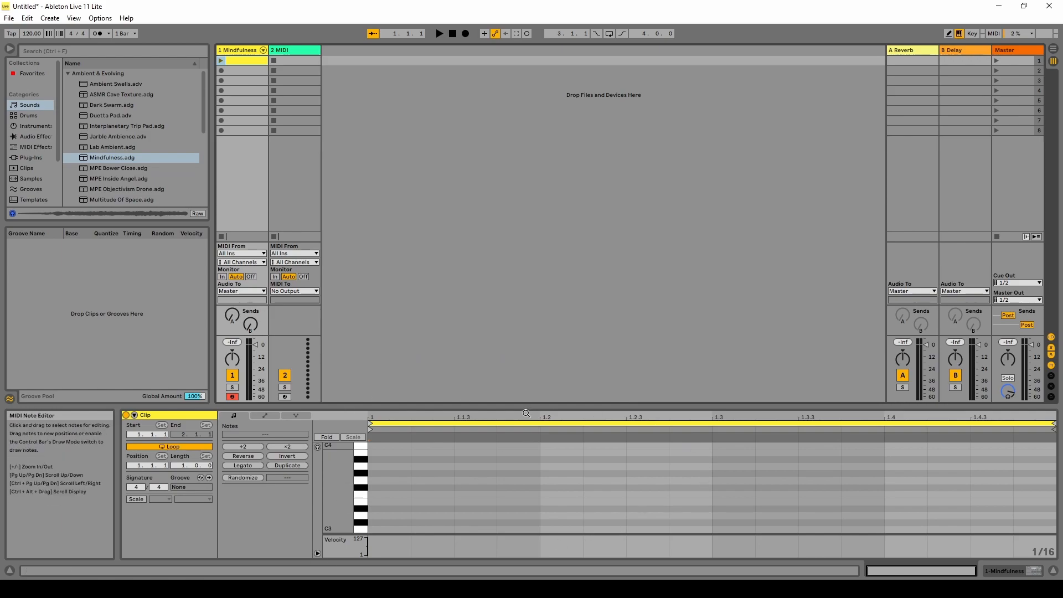
pyautogui.click(318, 448)
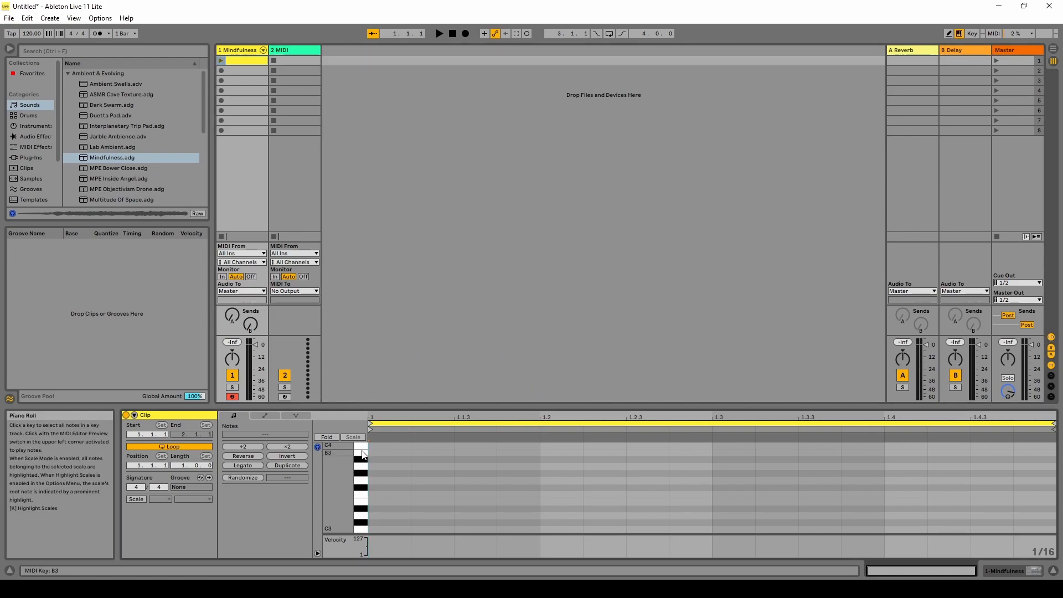
pyautogui.moveTo(363, 455); pyautogui.dragTo(364, 534)
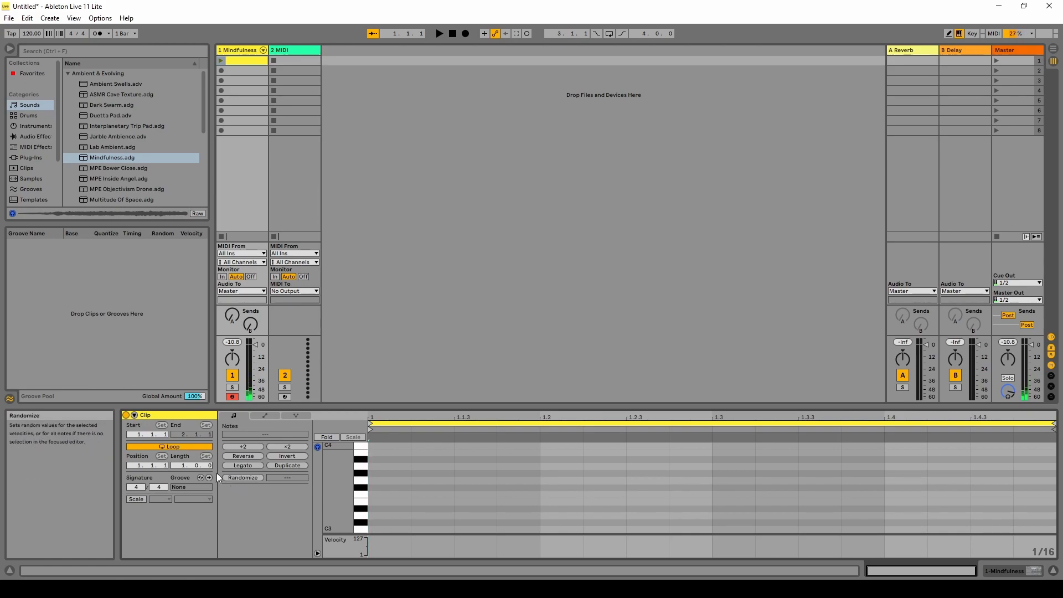
# Set the clip's loop length to 4 bars and highlight the G Major scale
pyautogui.click(182, 467)
pyautogui.moveTo(181, 467); pyautogui.dragTo(181, 450)
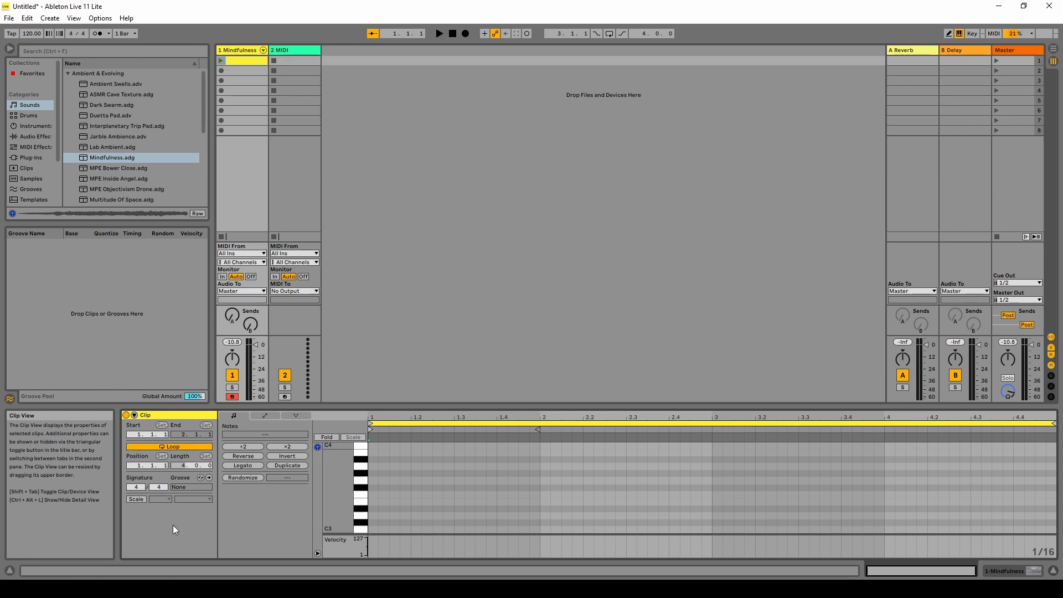
pyautogui.click(136, 499)
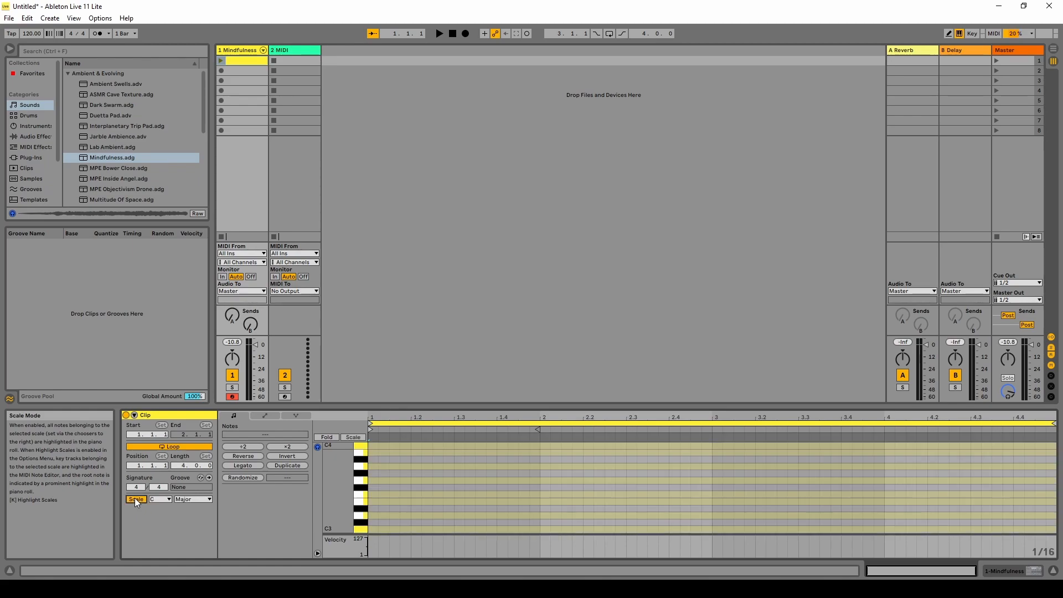
pyautogui.click(166, 499)
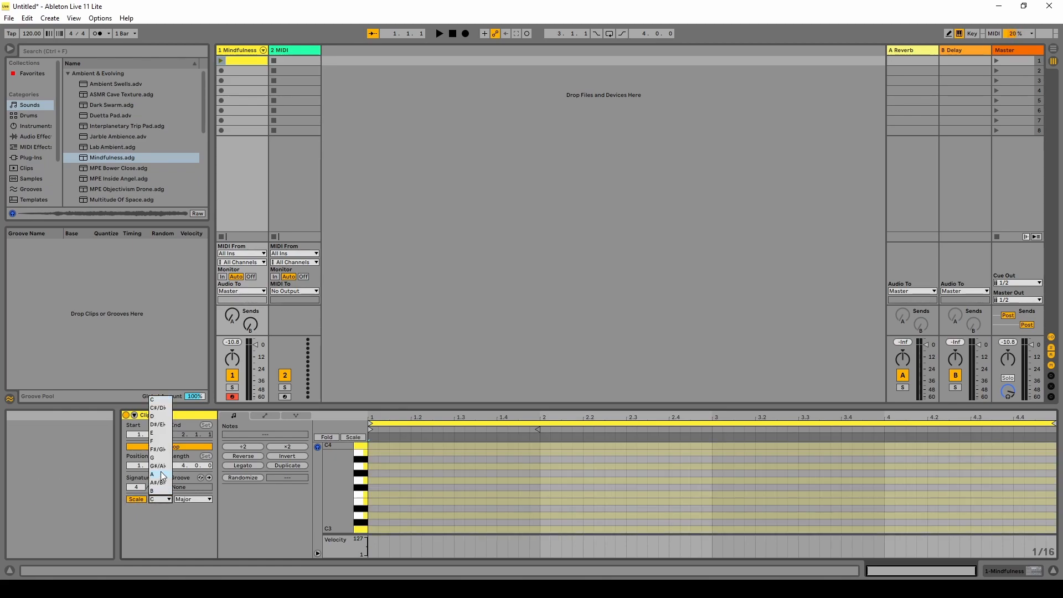
pyautogui.click(159, 458)
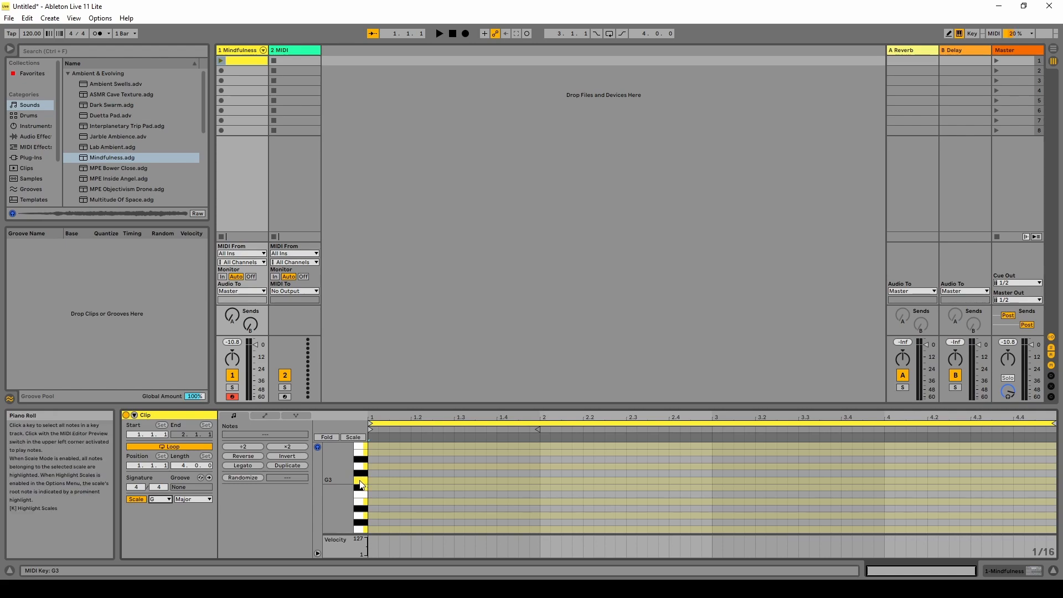
# Add a one-bar G2 note in bar 1 and a one-bar D3 note in bar 2 of the clip
pyautogui.scroll(-2, 361, 484)
pyautogui.scroll(-3, 361, 484)
pyautogui.click(363, 509)
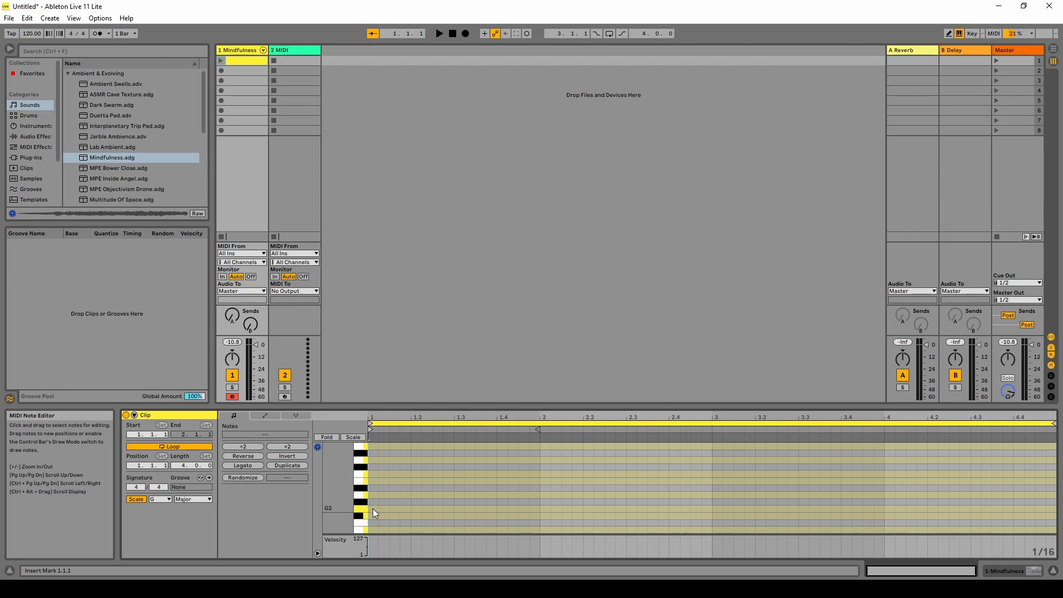
pyautogui.doubleClick(373, 508)
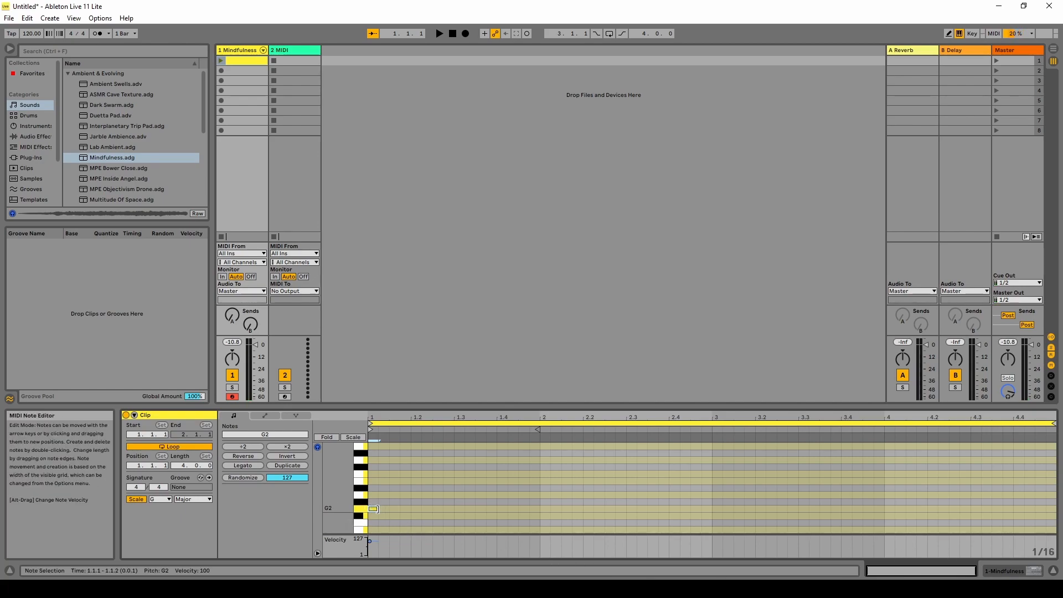
pyautogui.moveTo(378, 509); pyautogui.dragTo(535, 510)
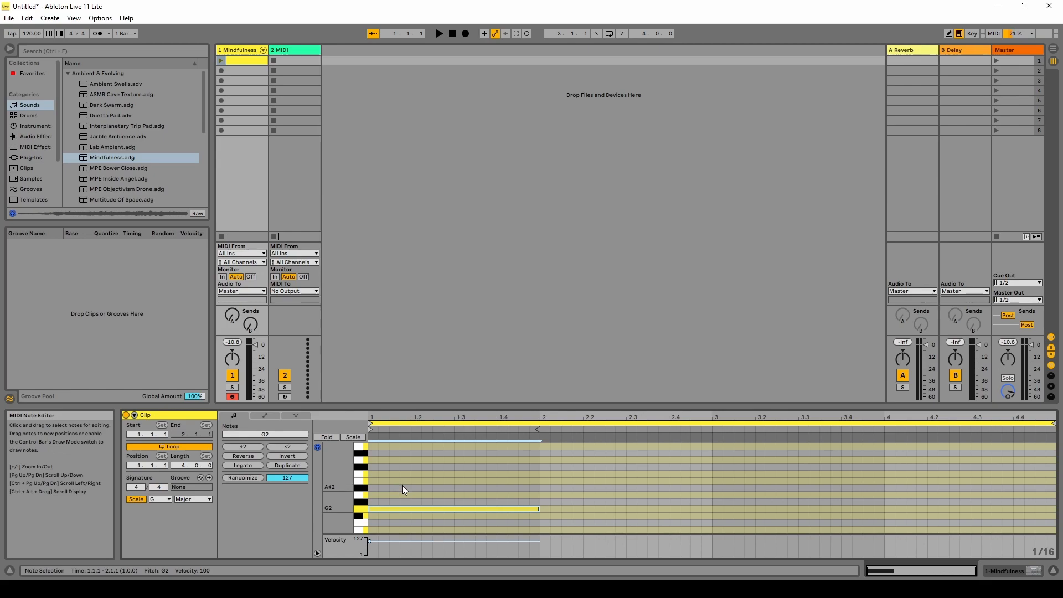
pyautogui.doubleClick(543, 459)
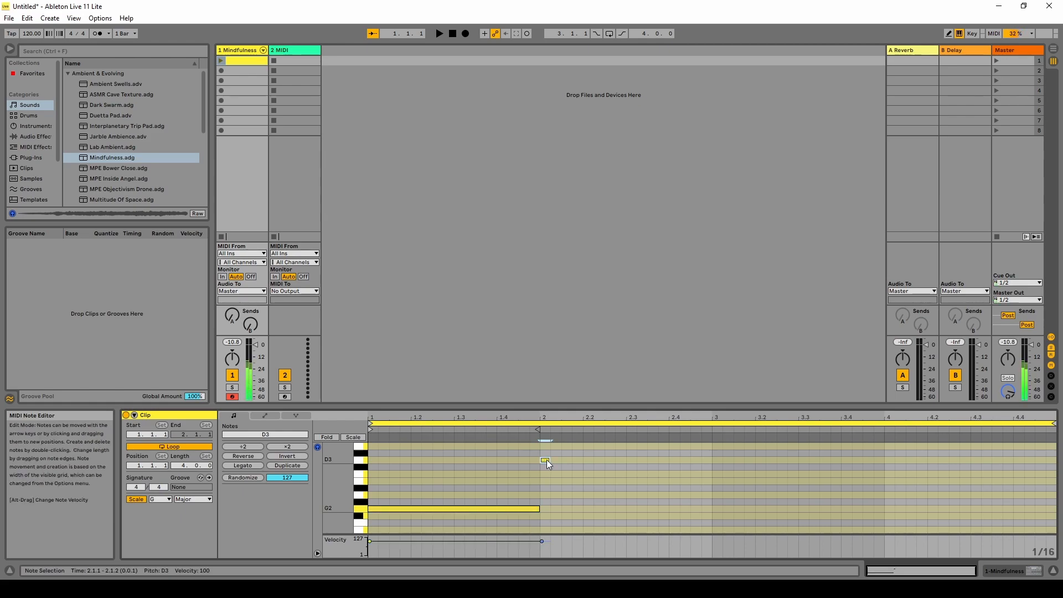
pyautogui.moveTo(549, 460); pyautogui.dragTo(709, 460)
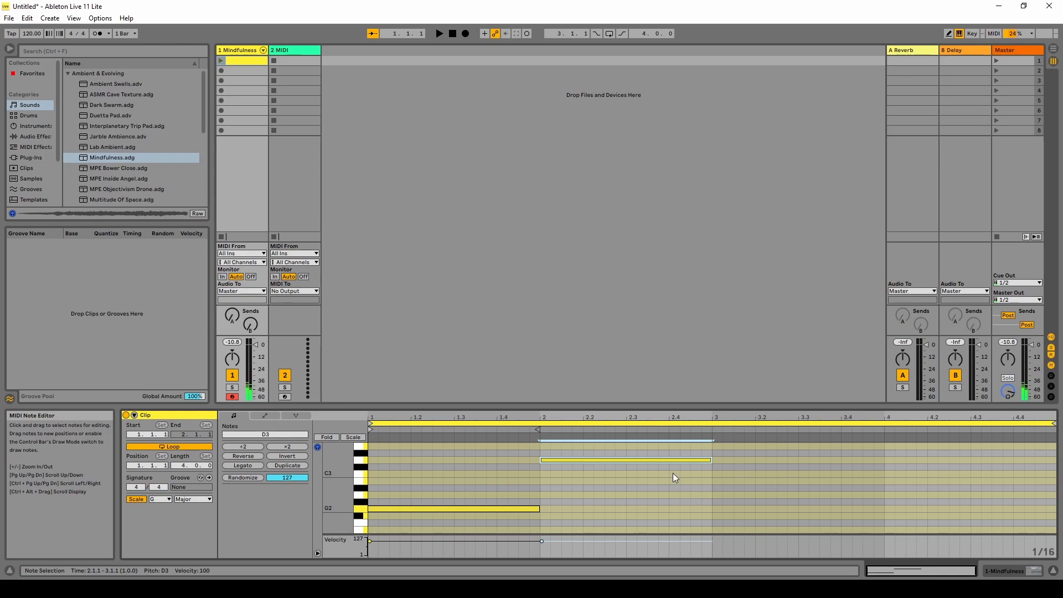
# Add a G2 note from 3.1.1 to 3.4.4 and a one-bar C3 note in bar 4
pyautogui.doubleClick(716, 507)
pyautogui.moveTo(722, 509); pyautogui.dragTo(872, 507)
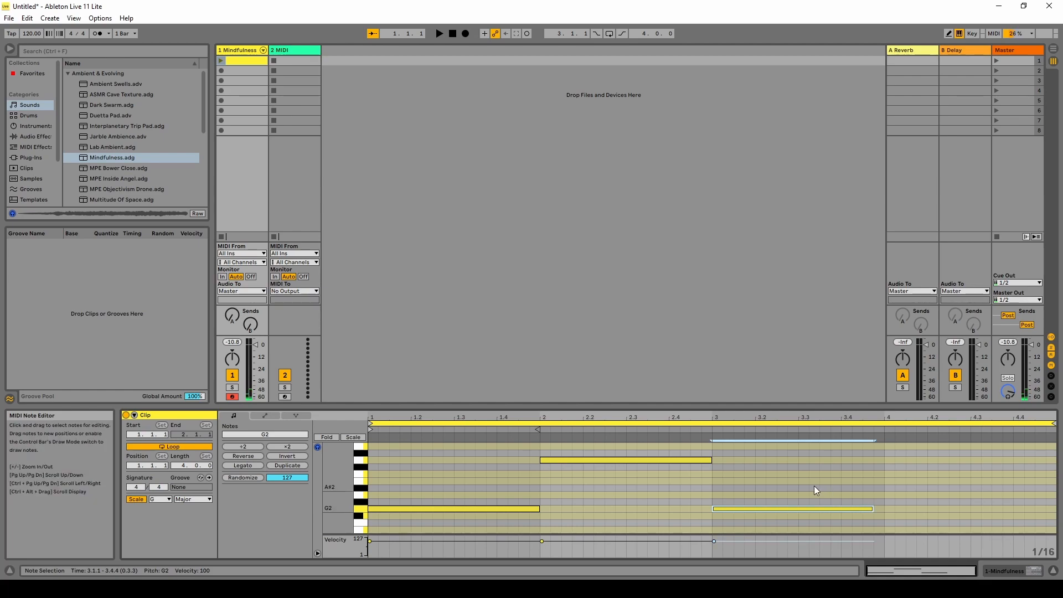
pyautogui.doubleClick(892, 475)
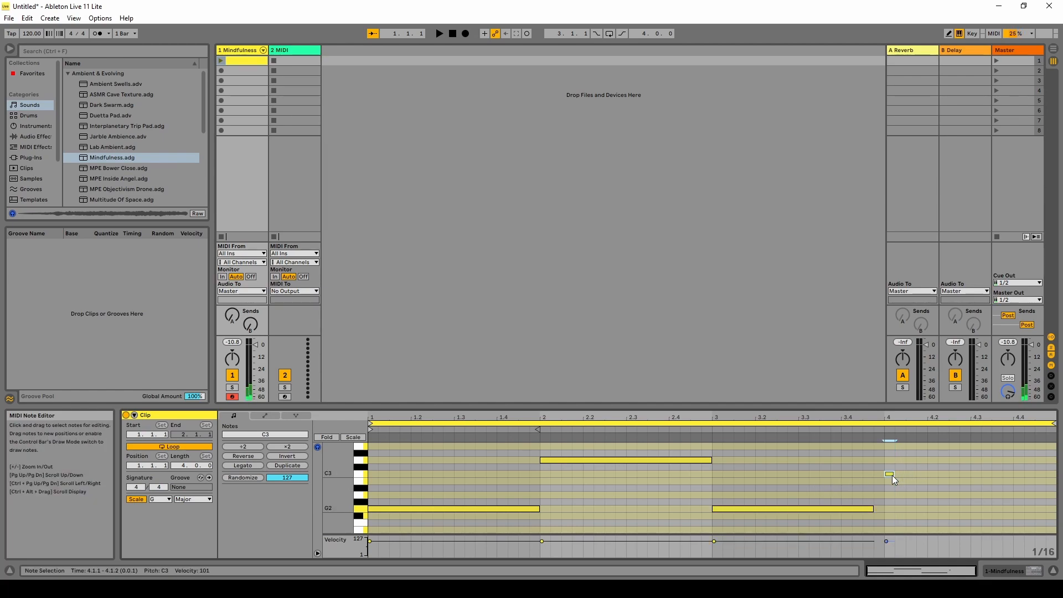
pyautogui.moveTo(896, 475); pyautogui.dragTo(1057, 475)
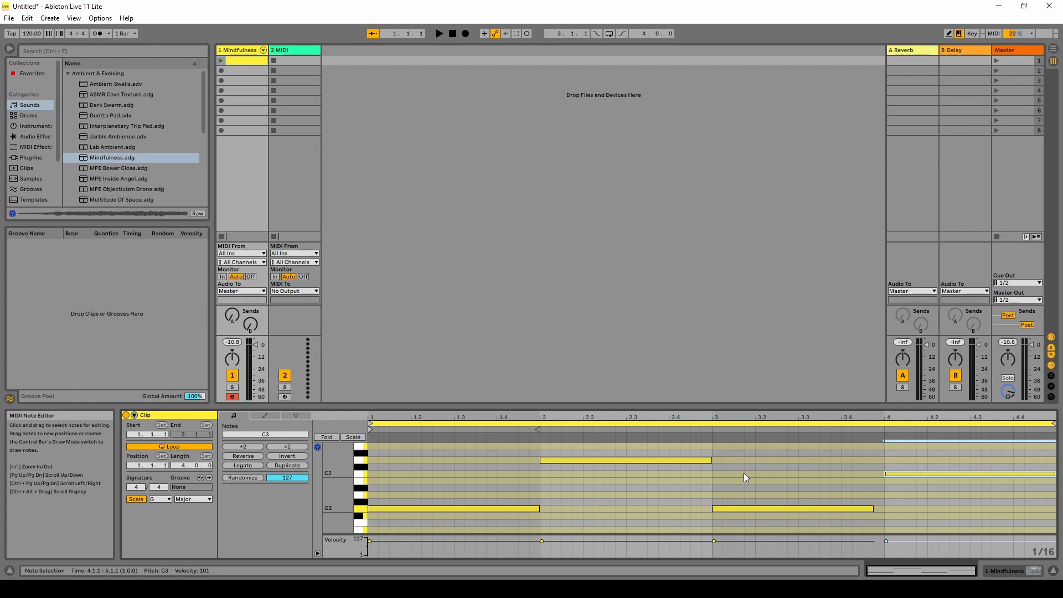
# Play the clip through once, stop it, and extend the G2 note in bar 3 to the end of the bar
pyautogui.click(222, 61)
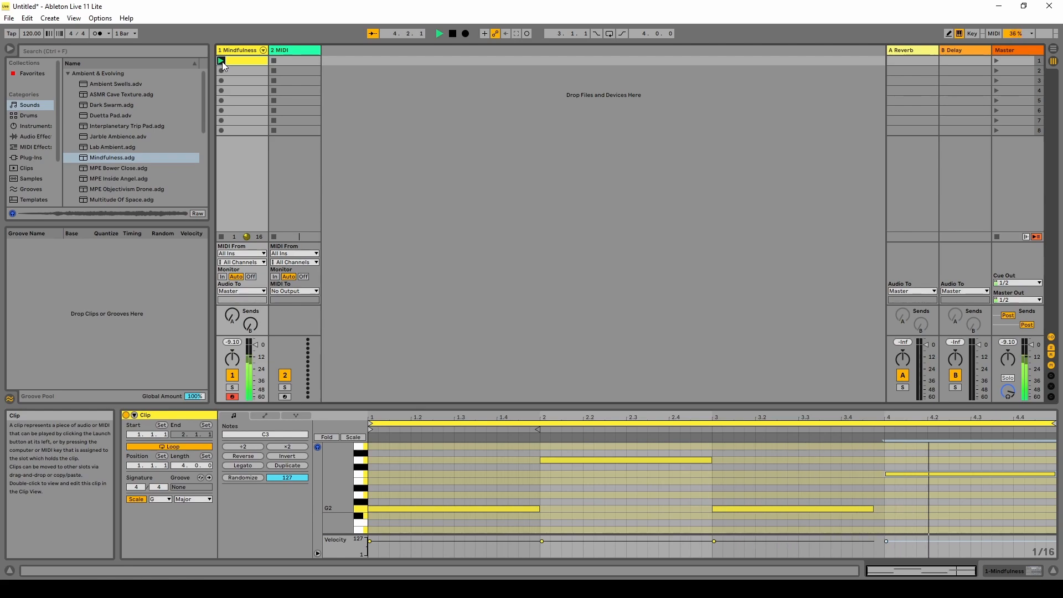
pyautogui.click(453, 34)
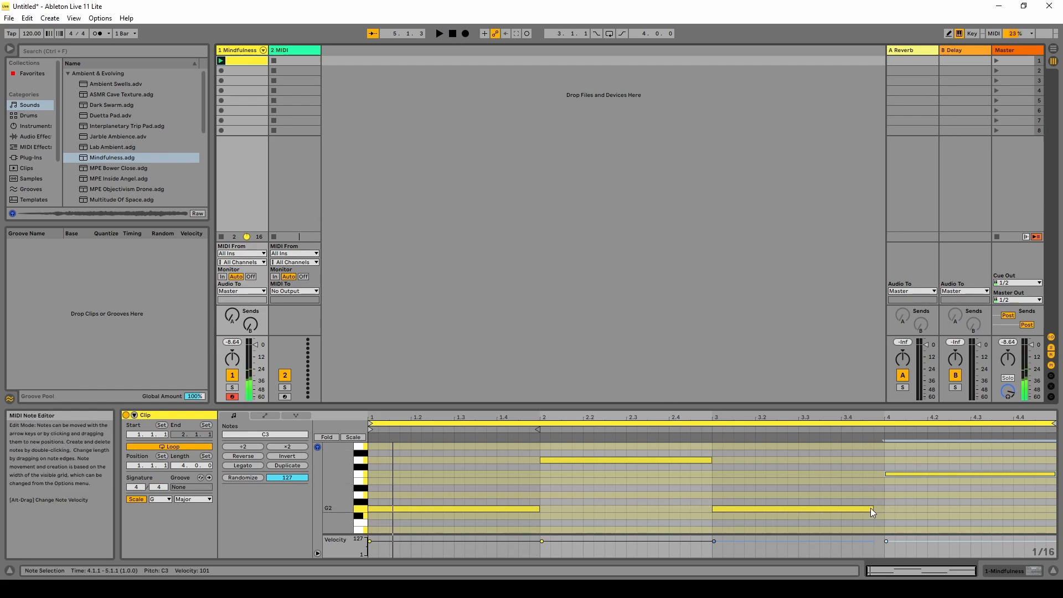
pyautogui.moveTo(871, 508); pyautogui.dragTo(884, 508)
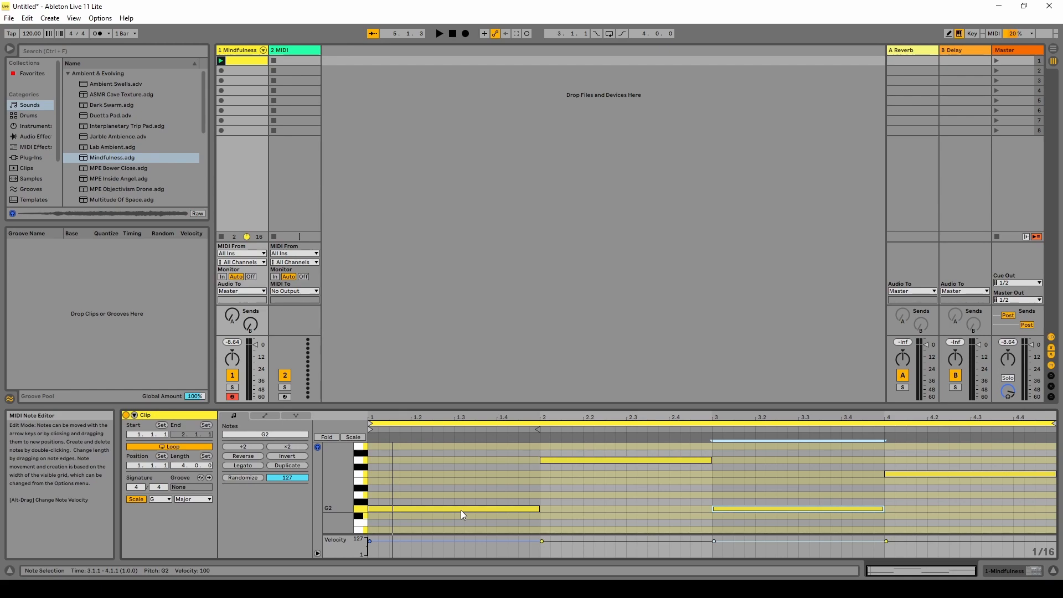
# Lower the bar 2 note to A2 and raise the bar 3 note to B2
pyautogui.click(593, 461)
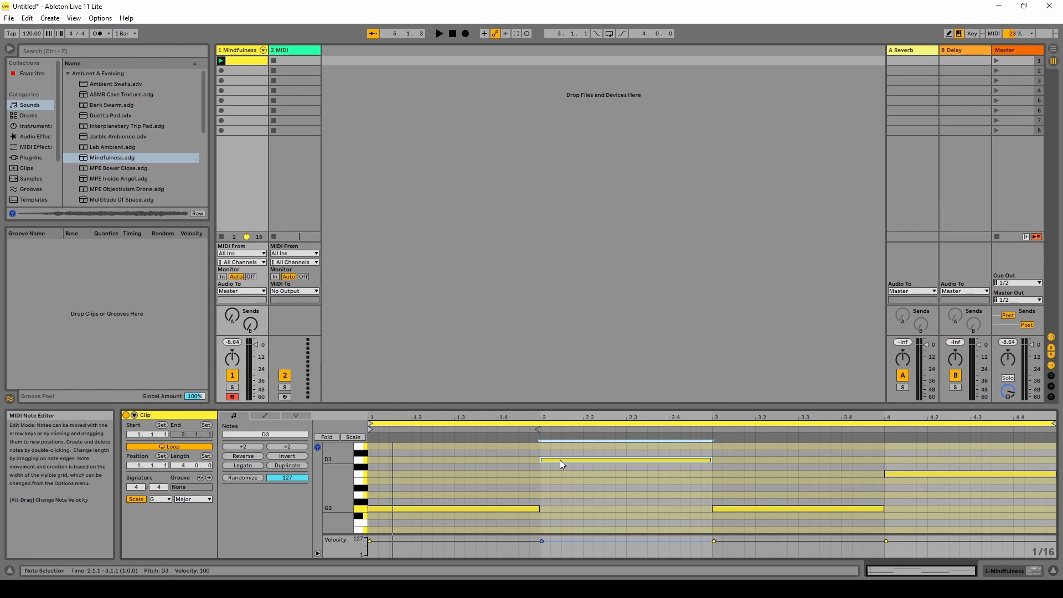
pyautogui.press('Down')
pyautogui.press('Down')
pyautogui.press('Down')
pyautogui.press('Down')
pyautogui.press('Down')
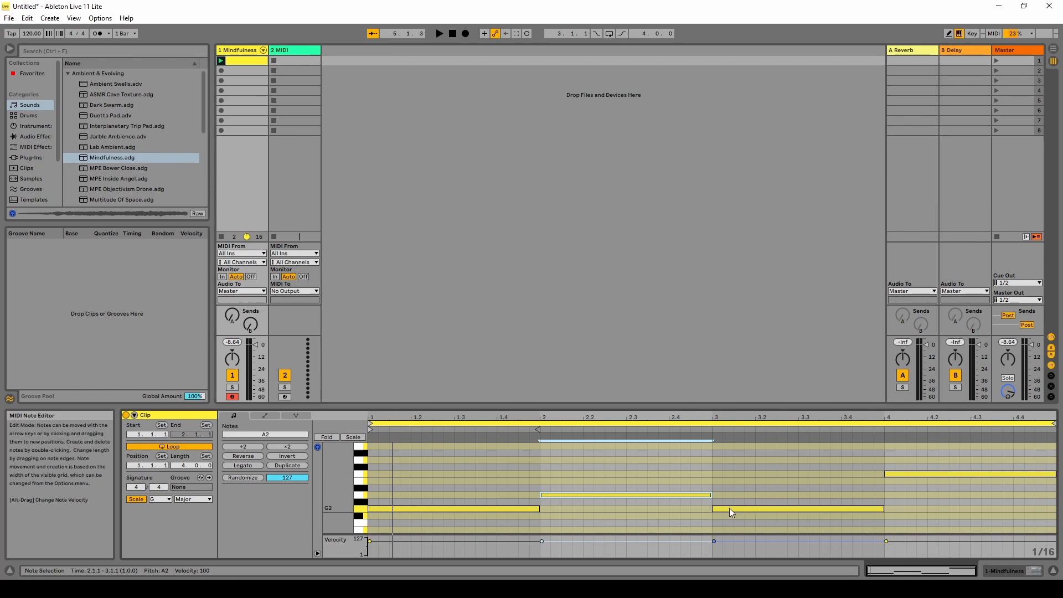
pyautogui.moveTo(730, 512); pyautogui.dragTo(729, 483)
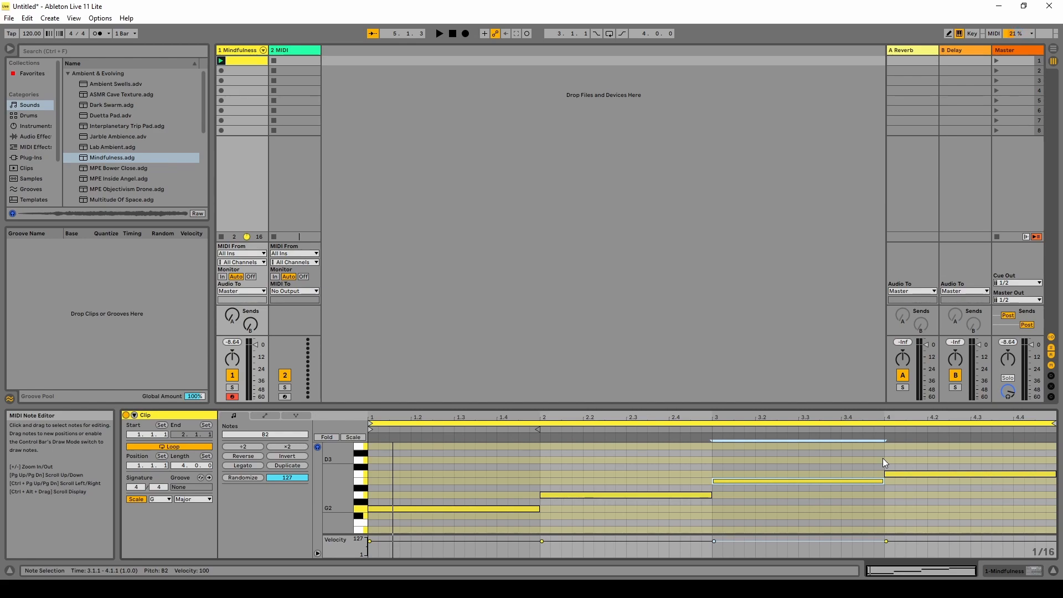
# Play back and stop the edited clip, and pan the first Mindfulness track partly to the left
pyautogui.click(219, 62)
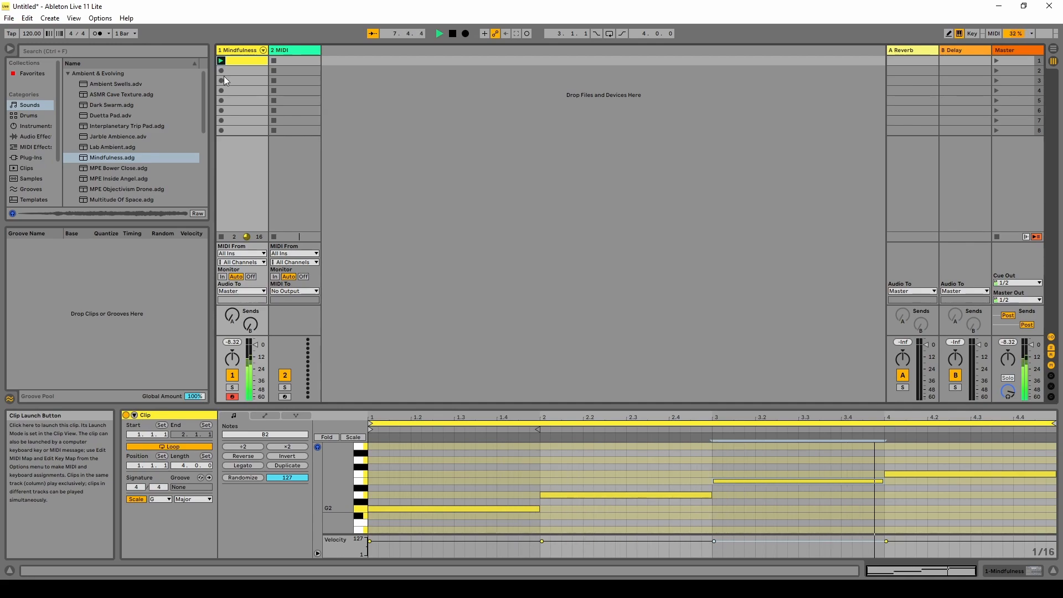
pyautogui.click(456, 35)
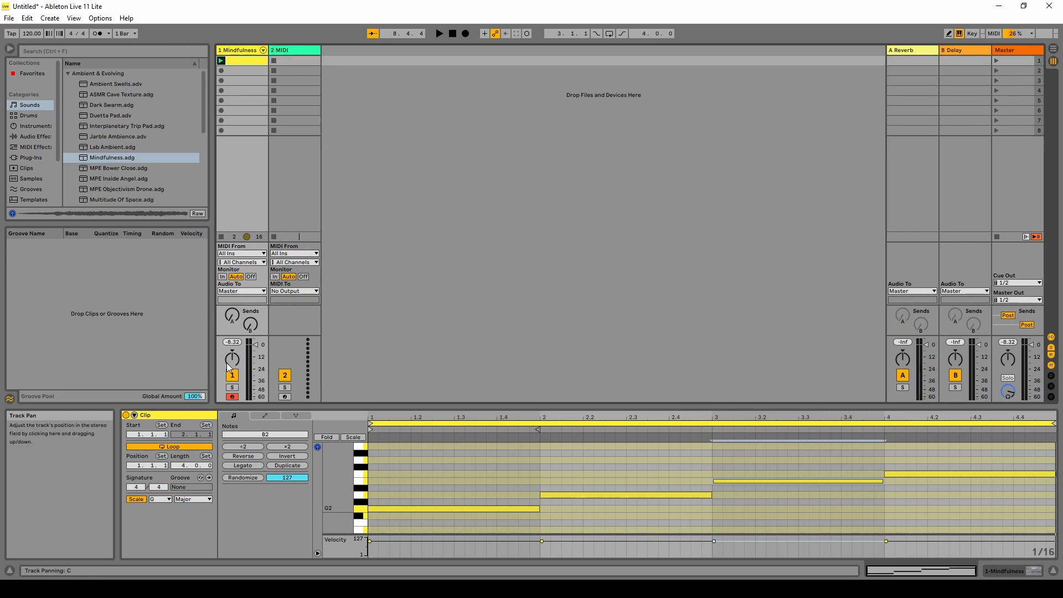
pyautogui.moveTo(235, 354); pyautogui.dragTo(232, 358)
pyautogui.moveTo(233, 359); pyautogui.dragTo(233, 361)
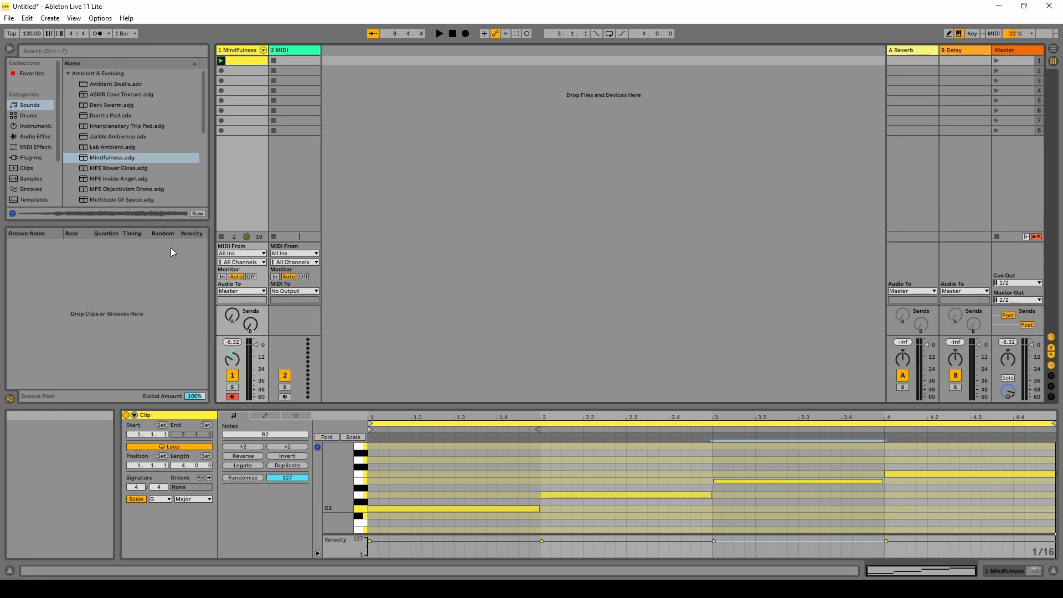
# Load the Mindfulness.adg preset onto the second MIDI track
pyautogui.click(102, 157)
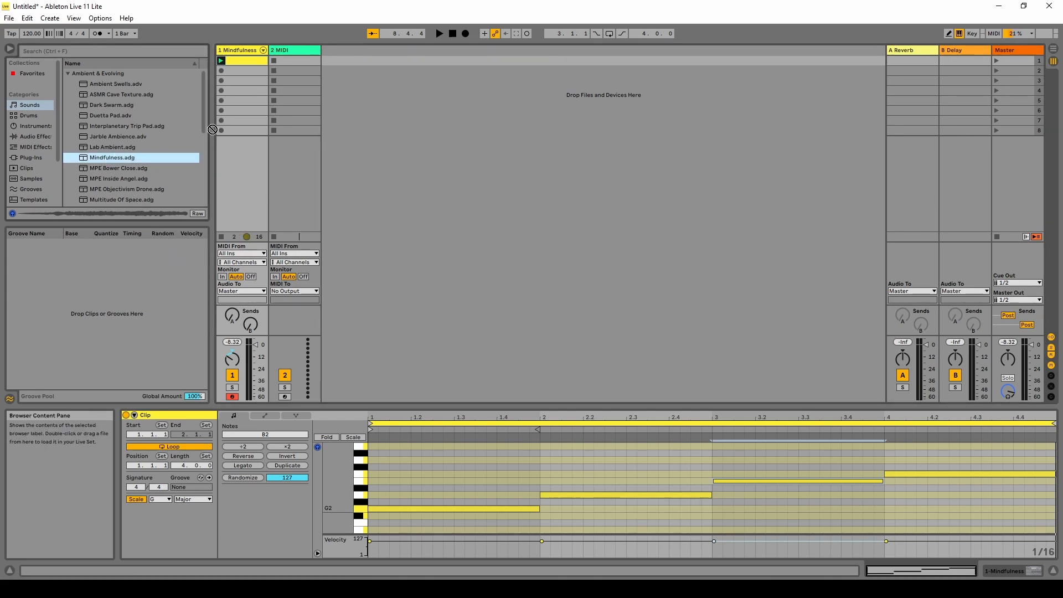
pyautogui.moveTo(286, 58); pyautogui.dragTo(286, 58)
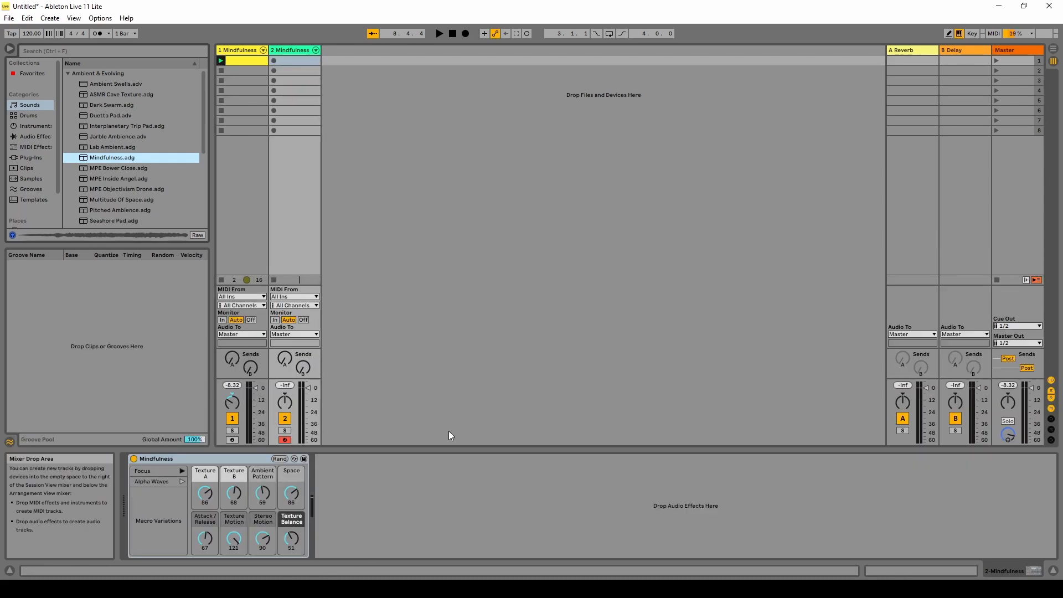
# Create a four-bar looping MIDI clip in the second Mindfulness track's first slot and pan that track partly to the right
pyautogui.doubleClick(291, 59)
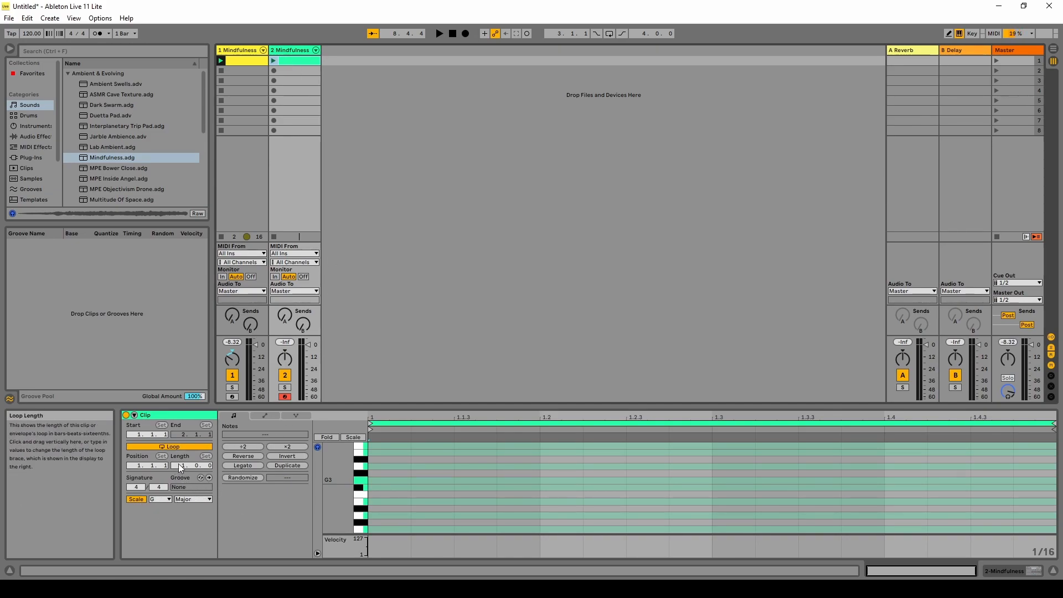
pyautogui.moveTo(178, 467); pyautogui.dragTo(178, 443)
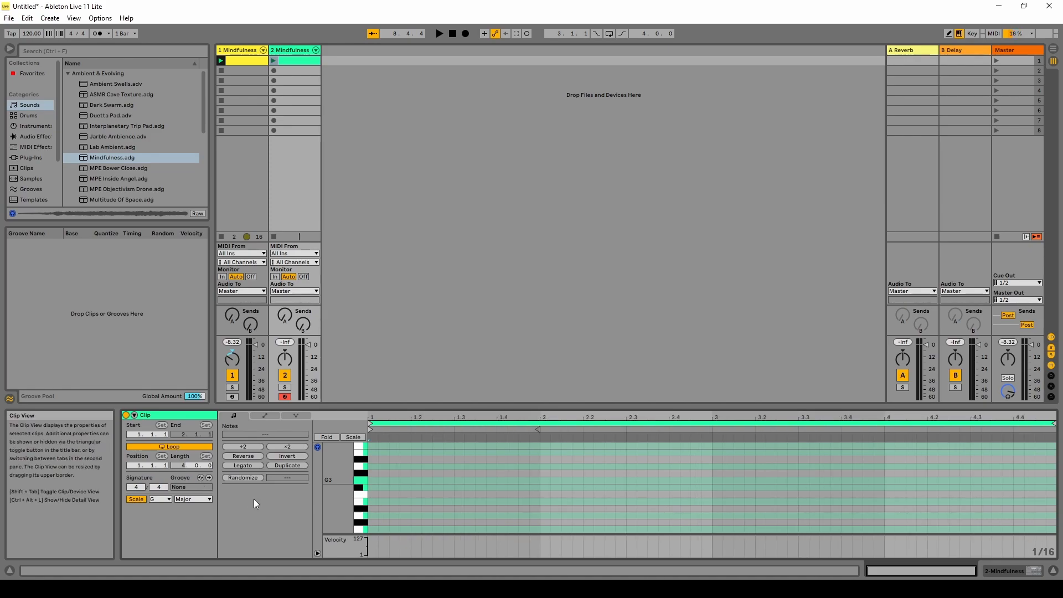
pyautogui.moveTo(284, 361); pyautogui.dragTo(285, 354)
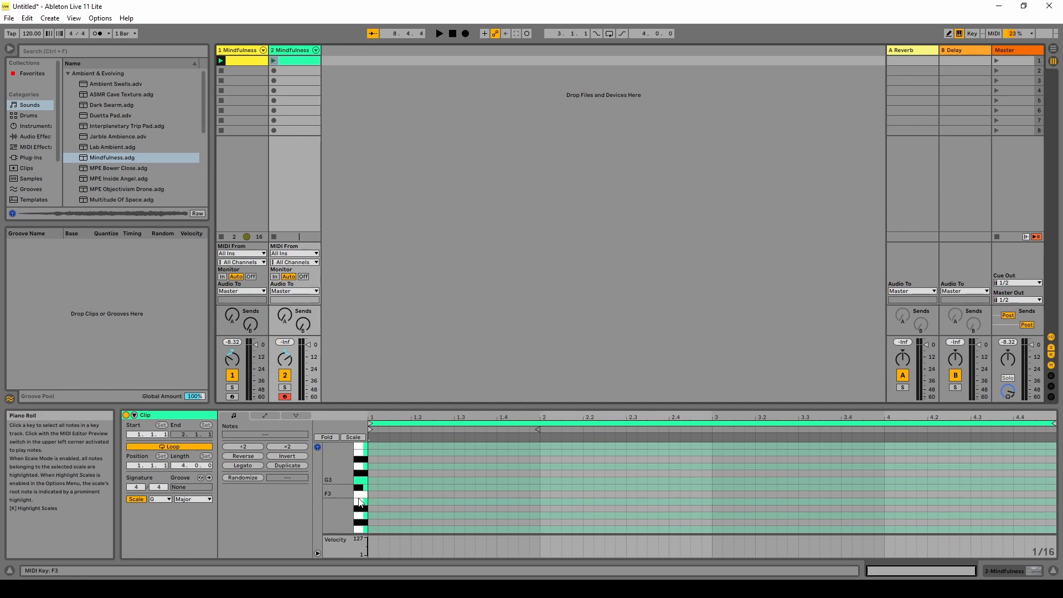
# Audition keys in the piano roll and add a G4 note from 1.1.1 to 1.1.3 in the second track's clip
pyautogui.scroll(-3, 360, 504)
pyautogui.scroll(4, 352, 521)
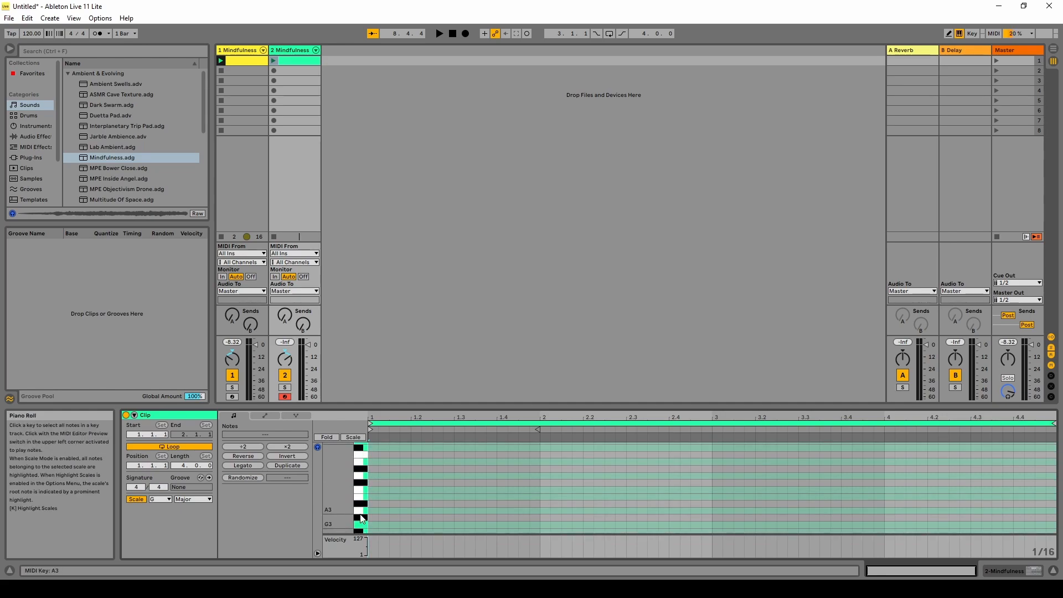
pyautogui.scroll(2, 360, 515)
pyautogui.moveTo(364, 460); pyautogui.dragTo(363, 516)
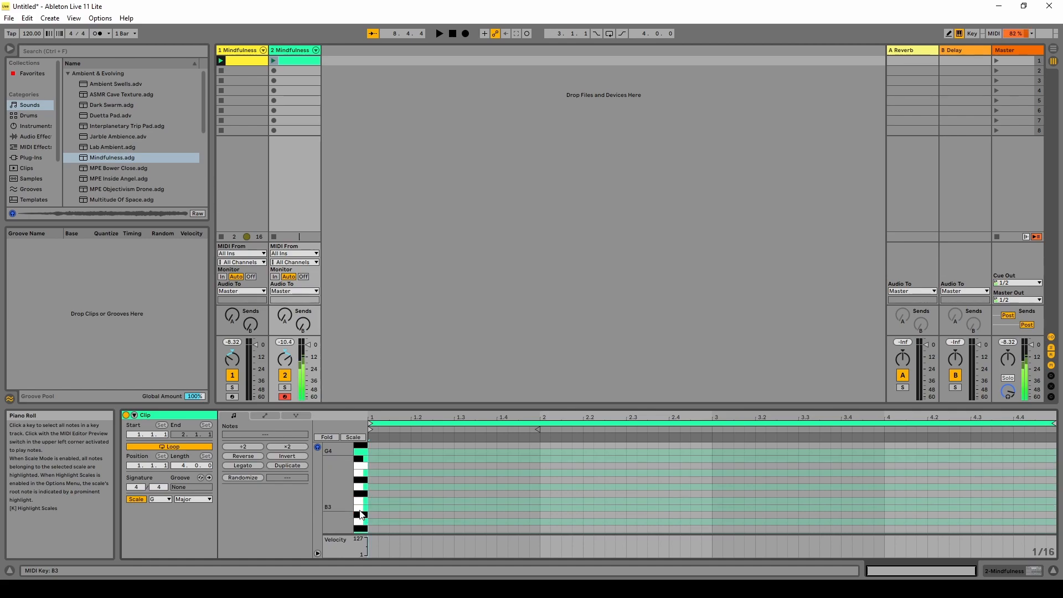
pyautogui.scroll(-1, 340, 505)
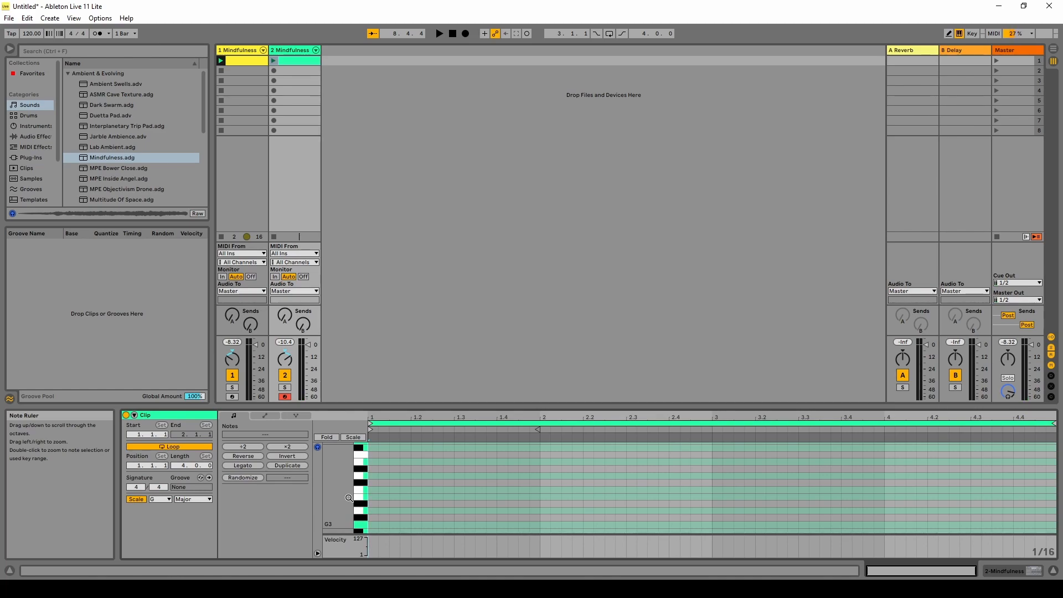
pyautogui.scroll(2, 389, 515)
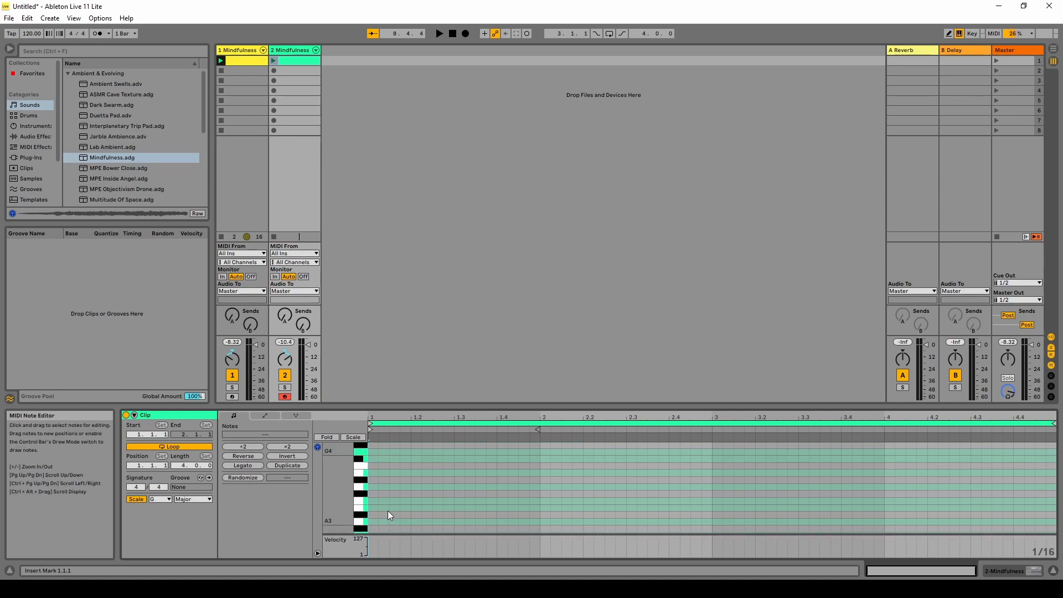
pyautogui.doubleClick(374, 451)
pyautogui.moveTo(379, 453); pyautogui.dragTo(387, 453)
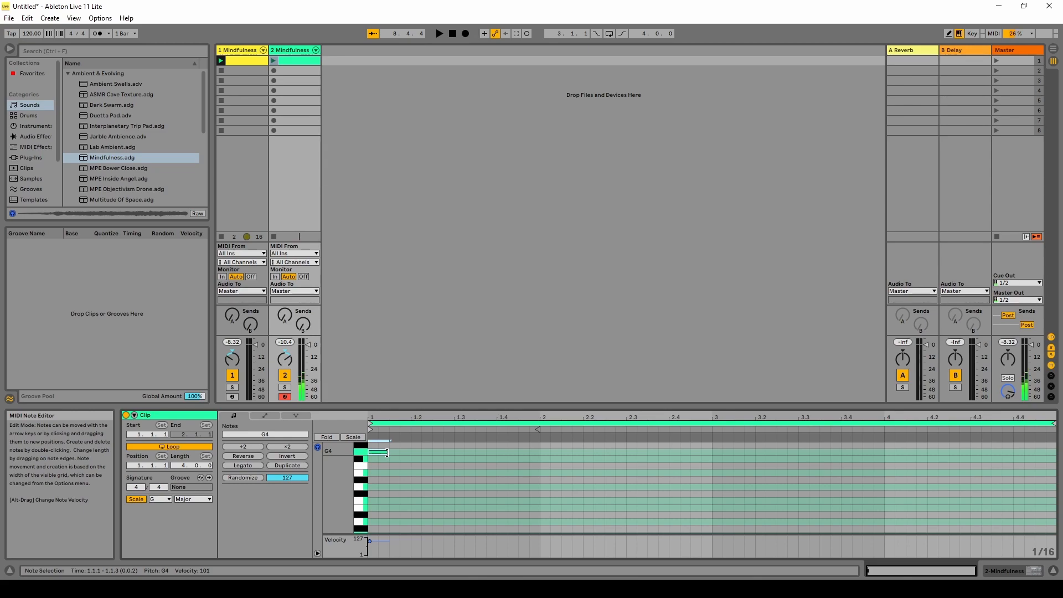
pyautogui.moveTo(378, 454)
pyautogui.mouseDown()
pyautogui.moveTo(397, 455)
pyautogui.moveTo(381, 453)
pyautogui.mouseUp()
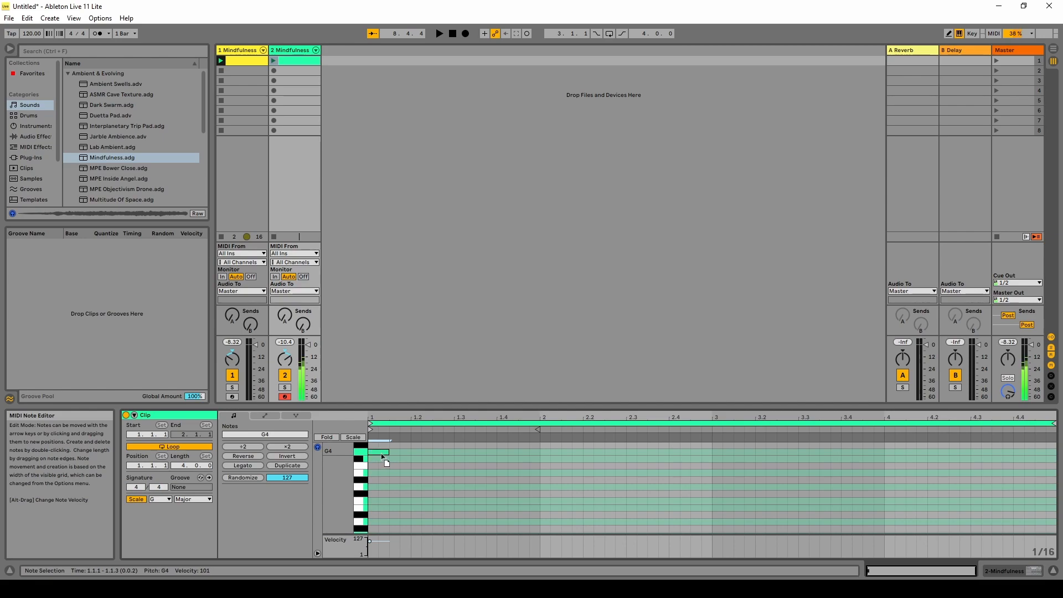
# Add D4 notes from 1.2.1 to 1.2.4 and from 1.4.1 to 2.1.4, starting the second track's clip in between
pyautogui.doubleClick(420, 487)
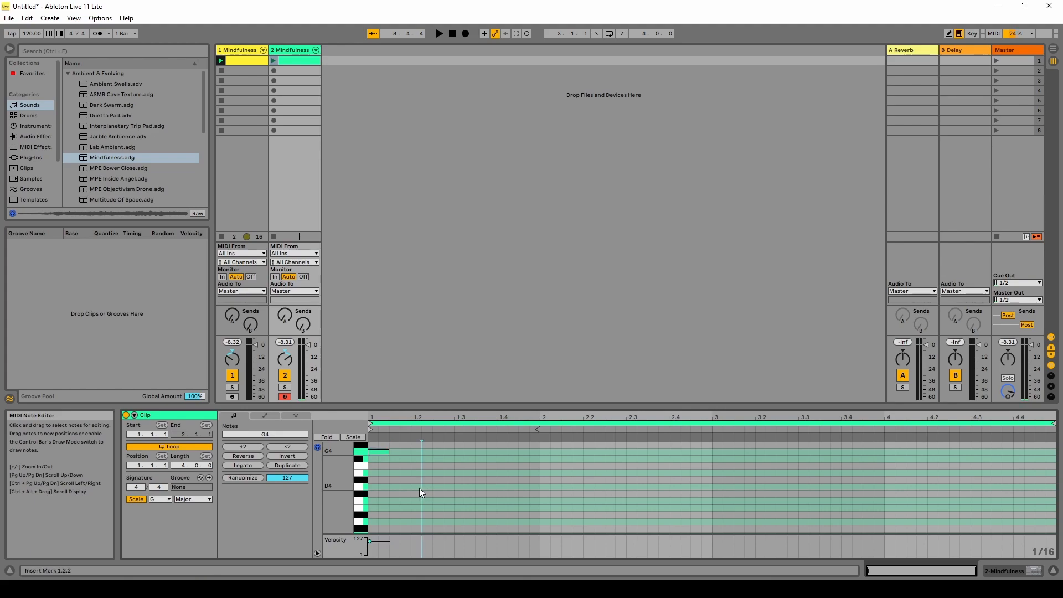
pyautogui.moveTo(430, 488); pyautogui.dragTo(443, 488)
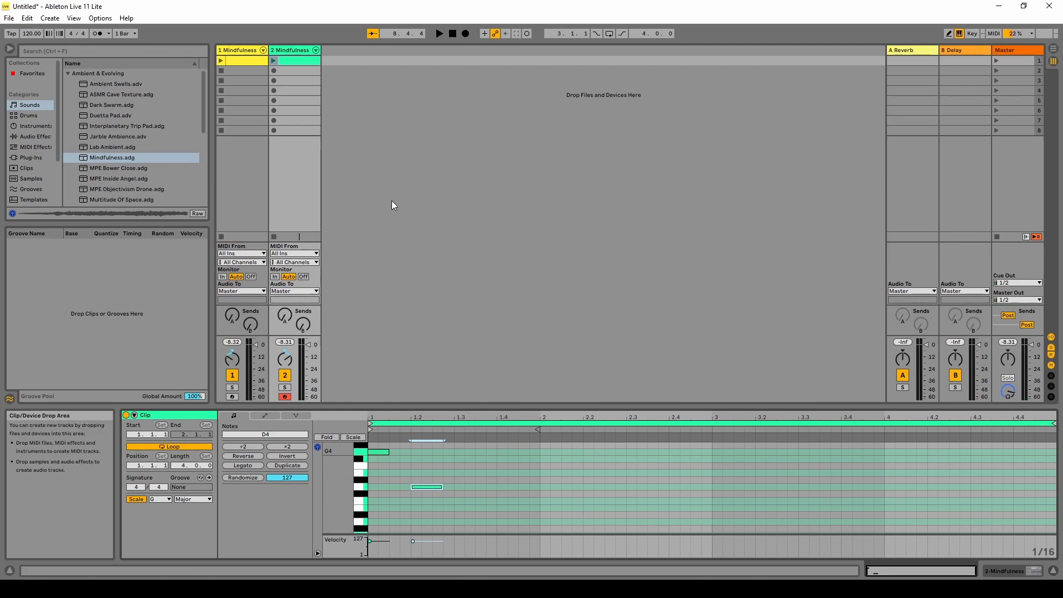
pyautogui.click(274, 61)
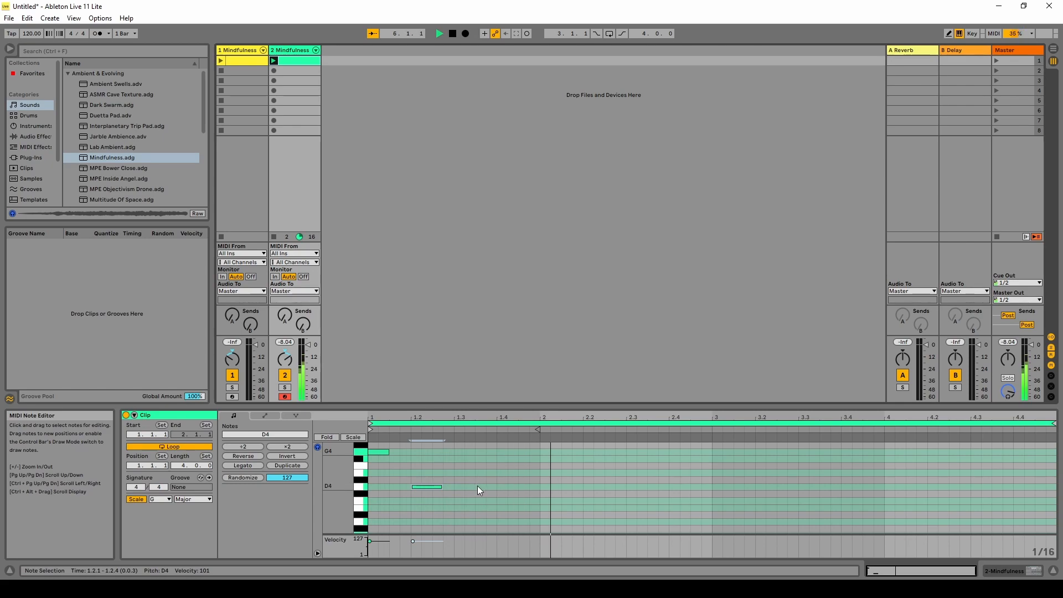
pyautogui.moveTo(482, 486); pyautogui.dragTo(505, 487)
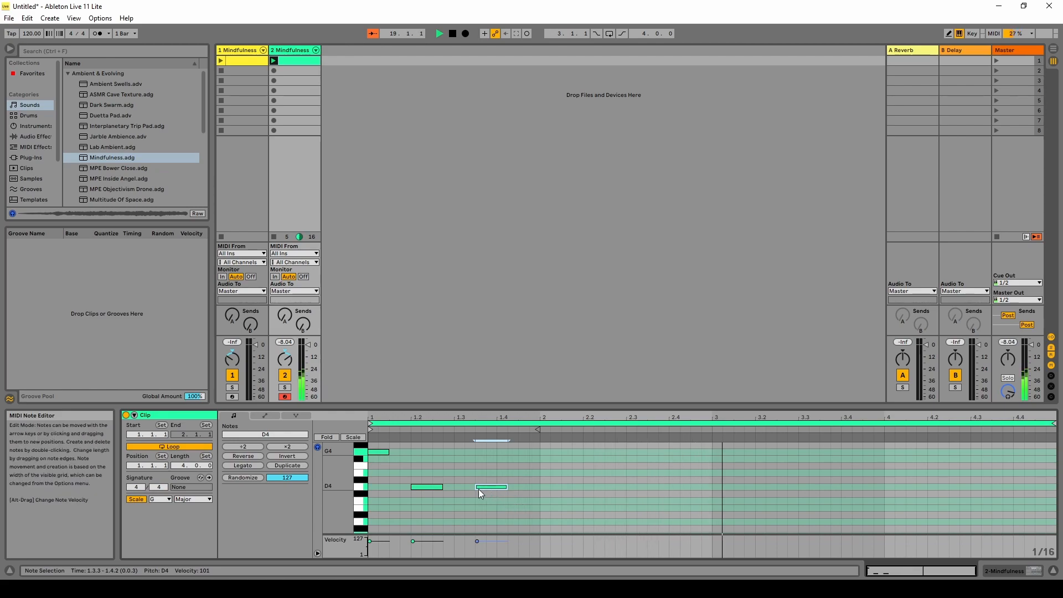
pyautogui.moveTo(495, 487); pyautogui.dragTo(572, 490)
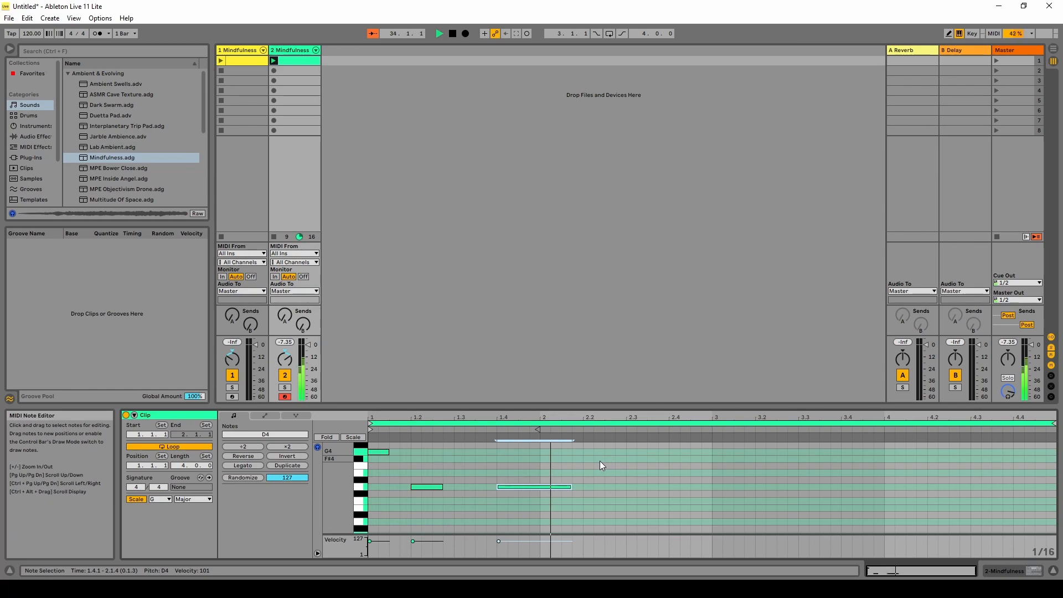
# Add an F#4 note from 2.3.1 to 2.4.1 and a D4 note from 3.2.1 to 3.3.1
pyautogui.doubleClick(631, 460)
pyautogui.moveTo(637, 460); pyautogui.dragTo(667, 458)
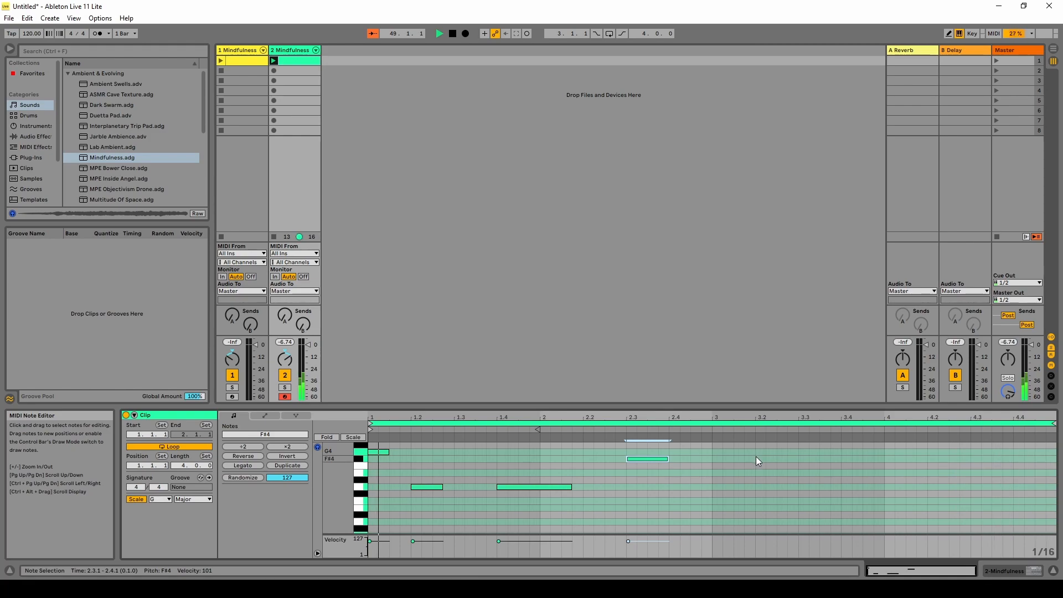
pyautogui.doubleClick(762, 488)
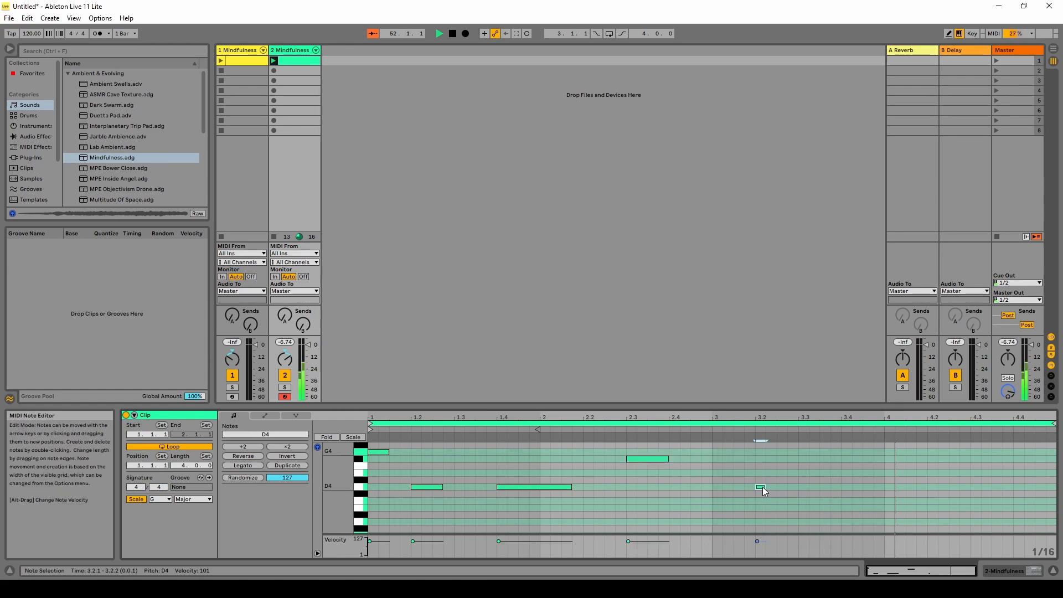
pyautogui.moveTo(767, 488); pyautogui.dragTo(796, 485)
# Move and shorten the bar 3 D4 note to 3.1.1–3.1.3, and place B3 notes at 3.2.1–3.2.4 and 3.4.1–3.4.2
pyautogui.doubleClick(846, 509)
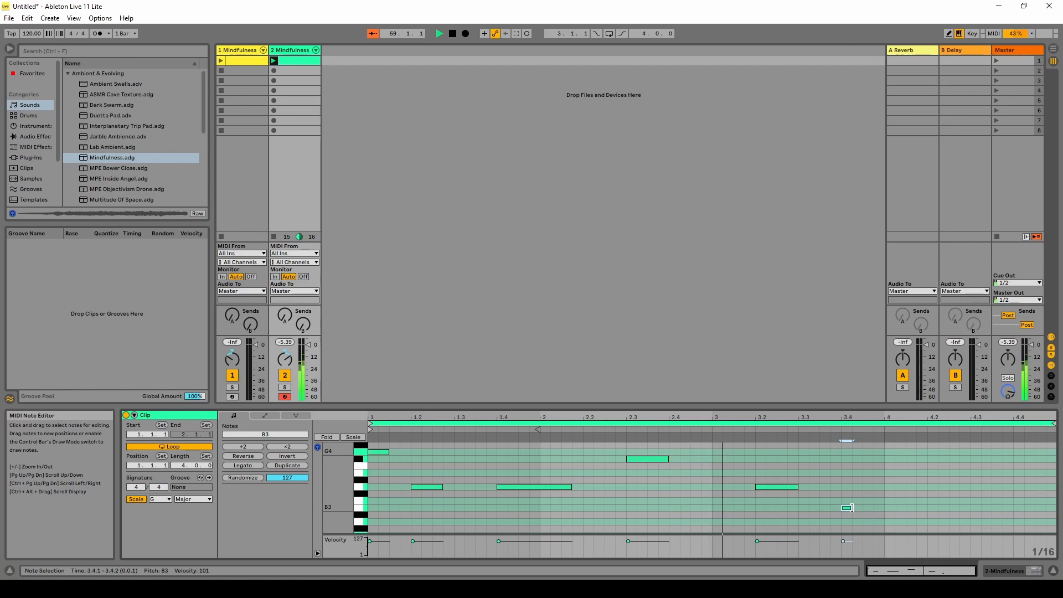
pyautogui.moveTo(765, 485); pyautogui.dragTo(723, 490)
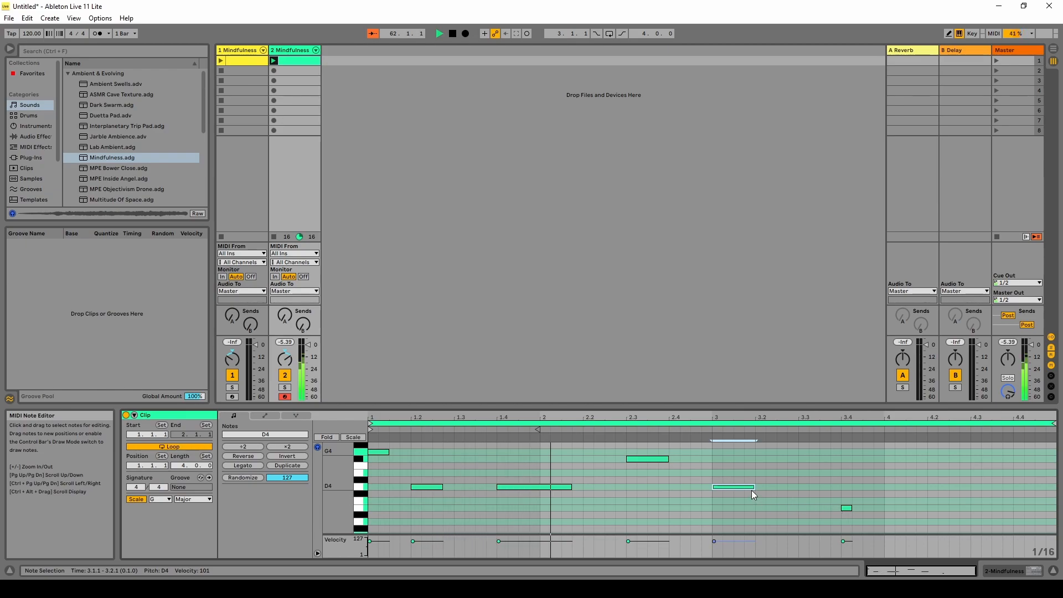
pyautogui.moveTo(754, 489); pyautogui.dragTo(737, 489)
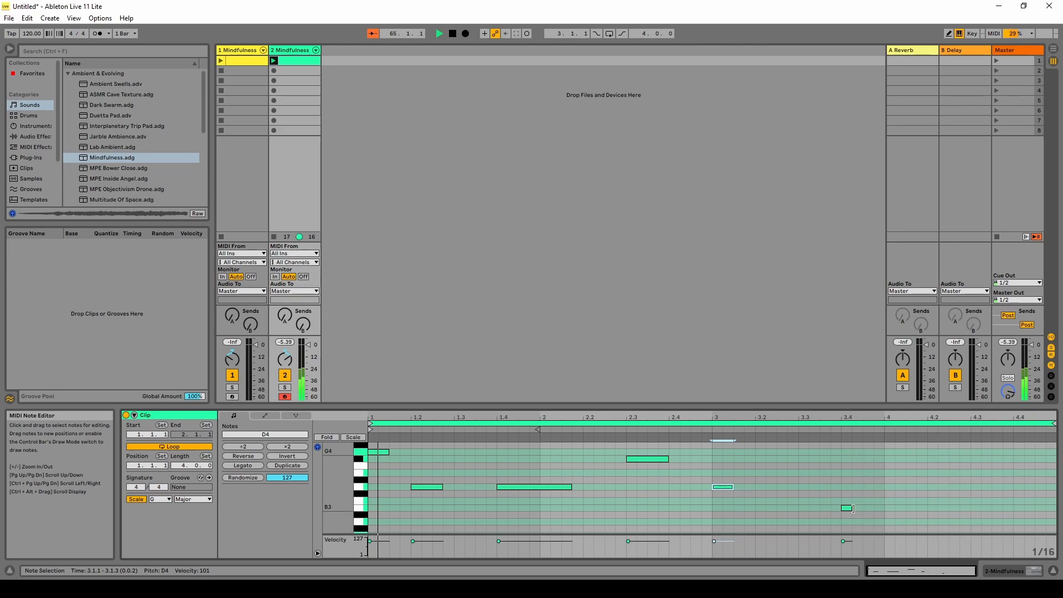
pyautogui.moveTo(844, 510); pyautogui.dragTo(790, 508)
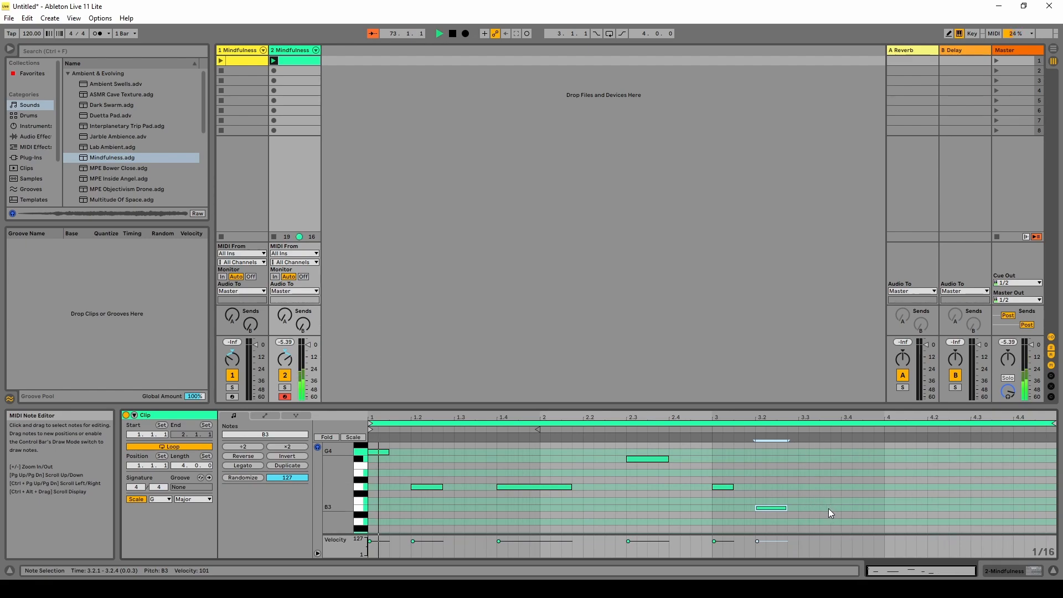
pyautogui.doubleClick(845, 507)
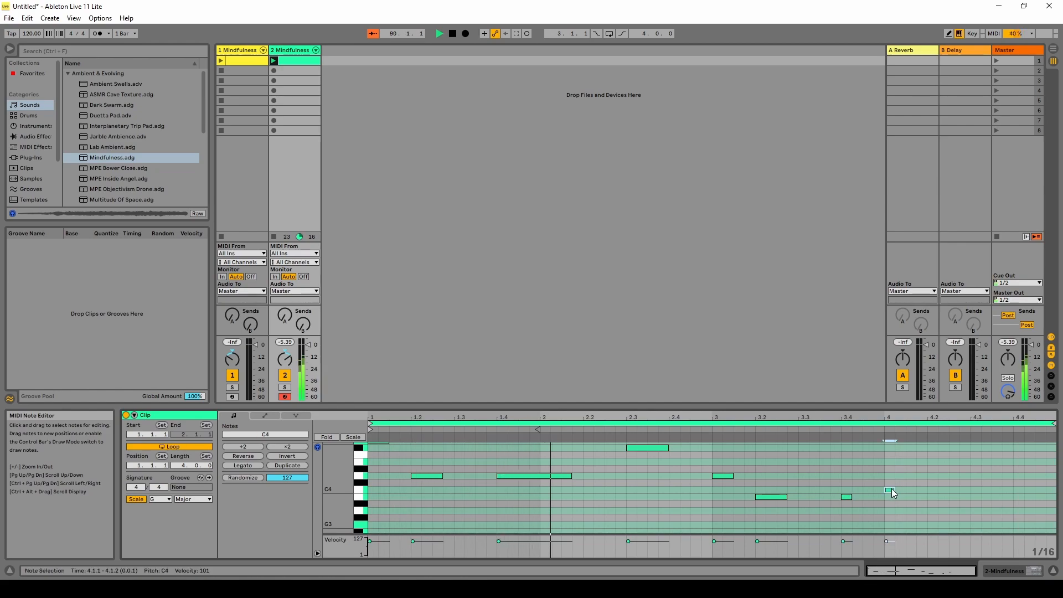
# Add a C4 note from 4.1.1 to 4.2.1 and an E4 note about half a beat long near beat 4.3
pyautogui.doubleClick(892, 490)
pyautogui.moveTo(913, 490); pyautogui.dragTo(926, 491)
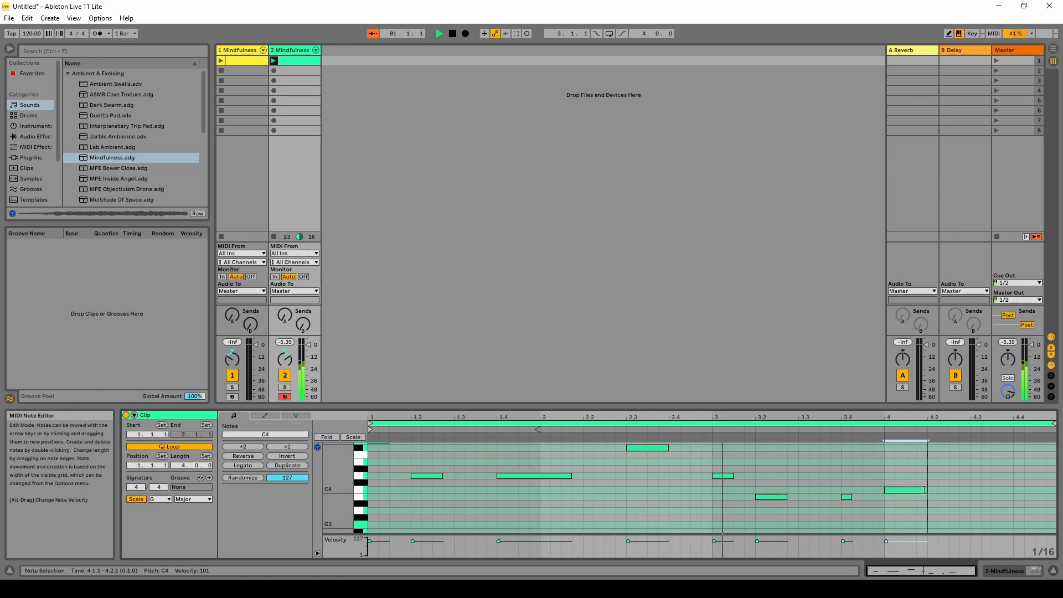
pyautogui.doubleClick(979, 463)
pyautogui.moveTo(982, 464); pyautogui.dragTo(975, 463)
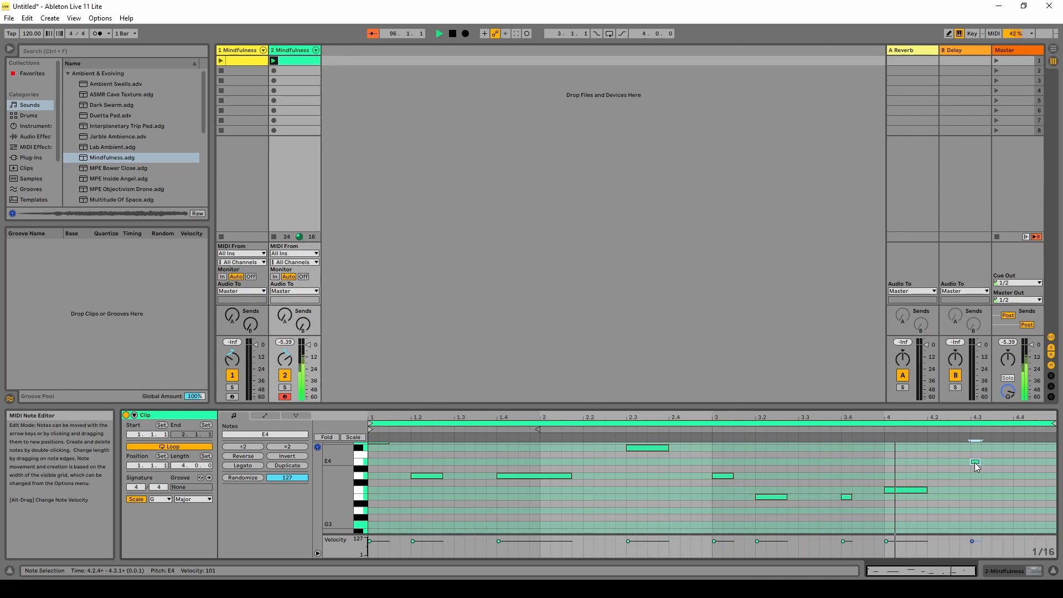
pyautogui.moveTo(980, 462); pyautogui.dragTo(992, 462)
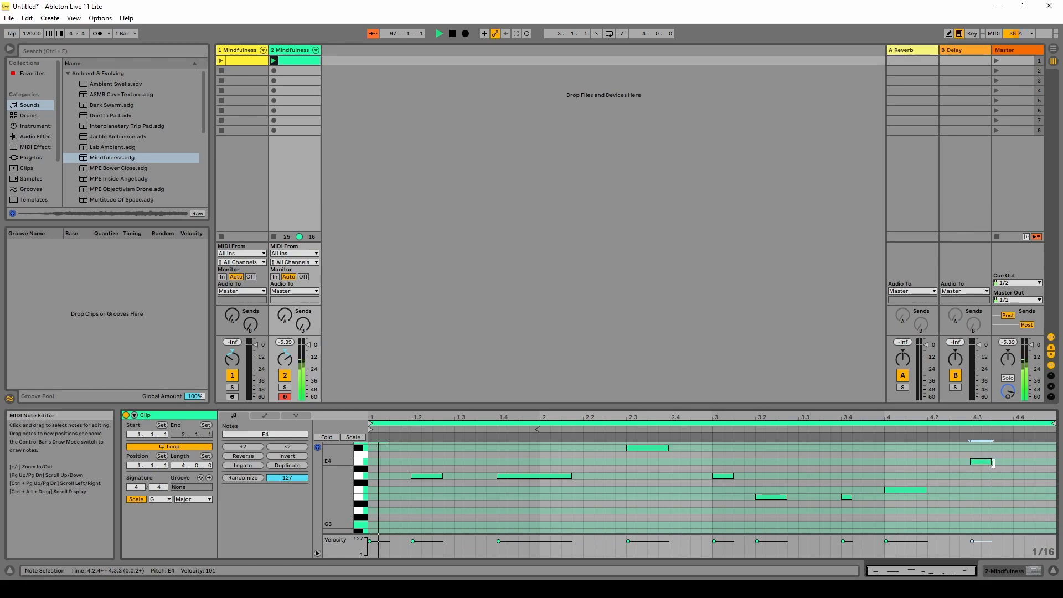
# Add a G3 note from beat 4.4 to the end of the clip and stop playback
pyautogui.doubleClick(1018, 524)
pyautogui.moveTo(1024, 524); pyautogui.dragTo(1056, 524)
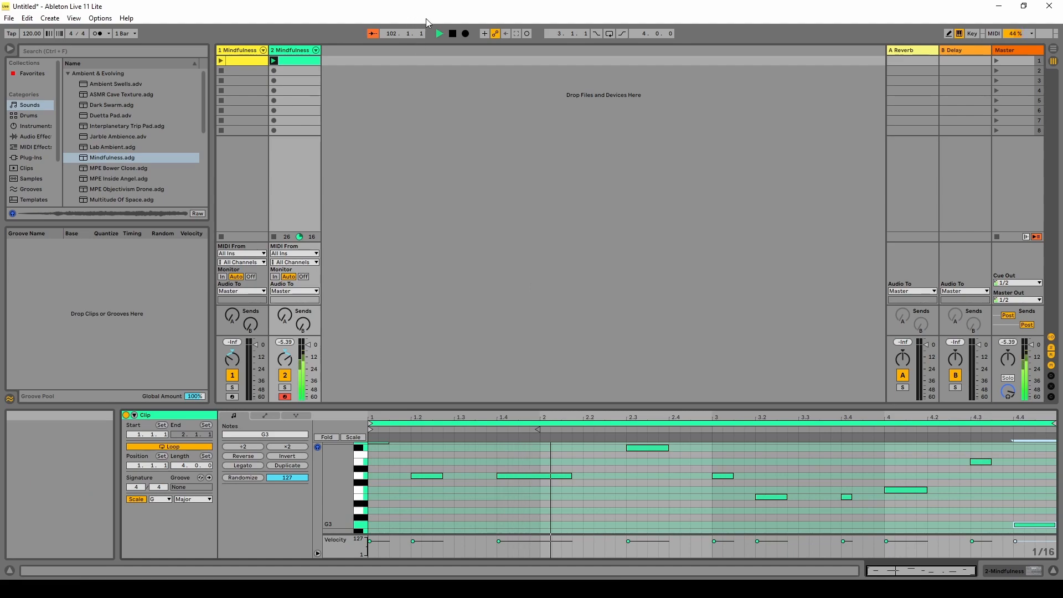
pyautogui.click(453, 37)
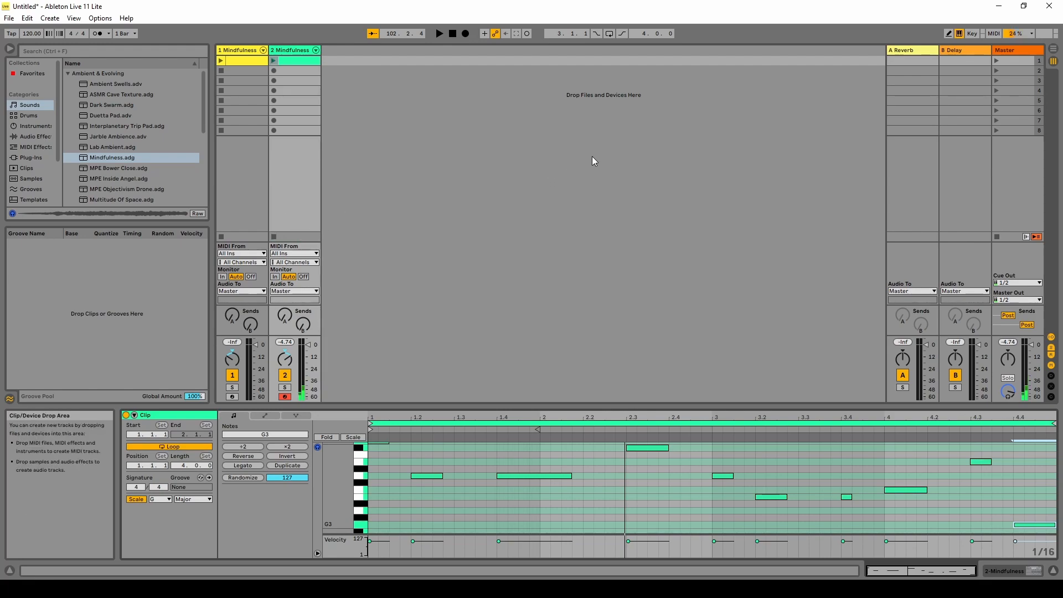
# Play both clips together by launching scene 1, view the second track's clip notes, and stop playback
pyautogui.click(997, 61)
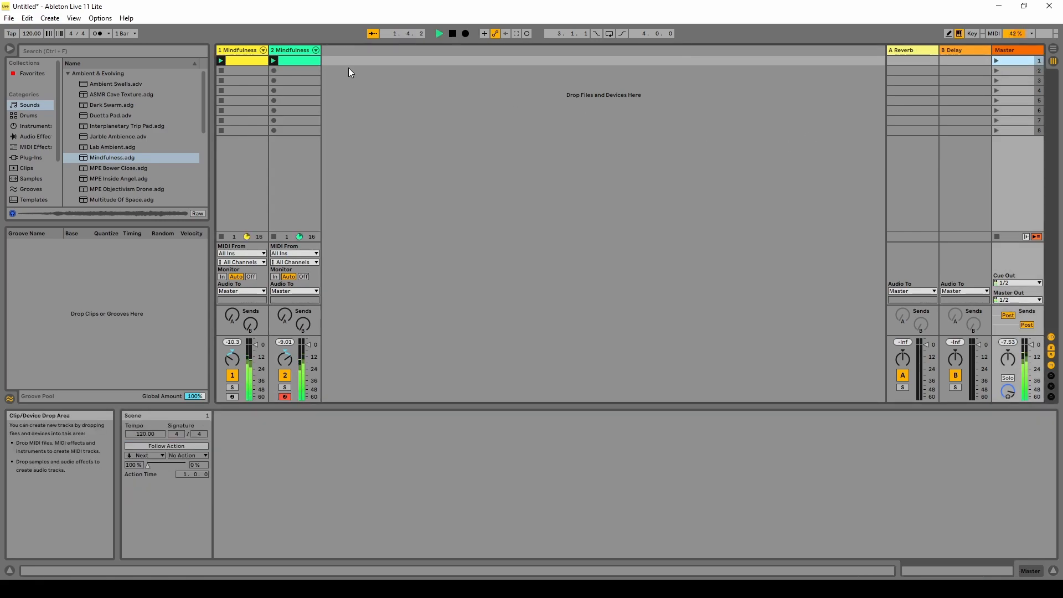
pyautogui.click(303, 61)
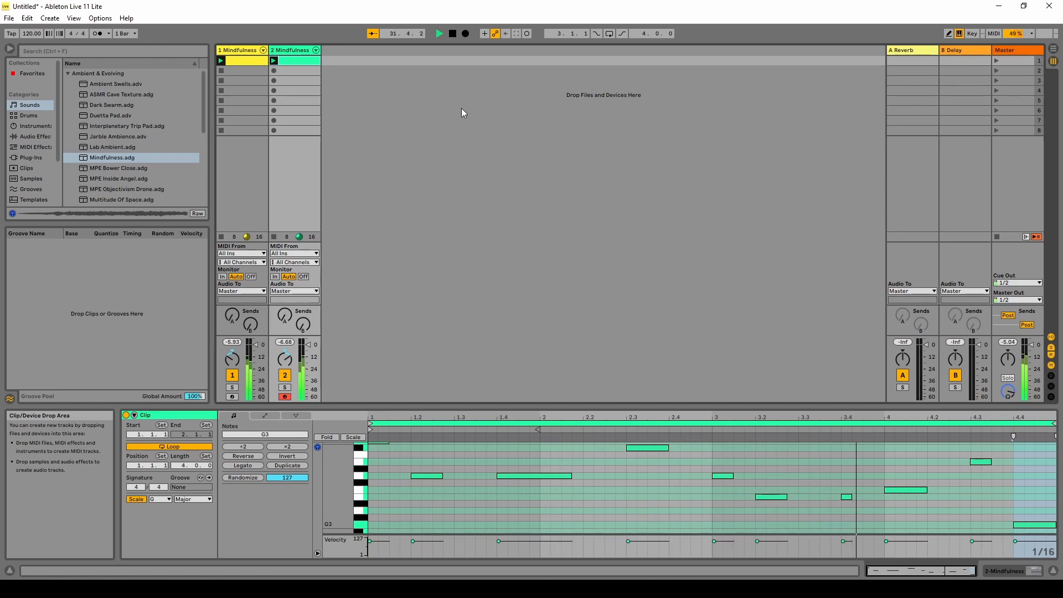
pyautogui.click(451, 35)
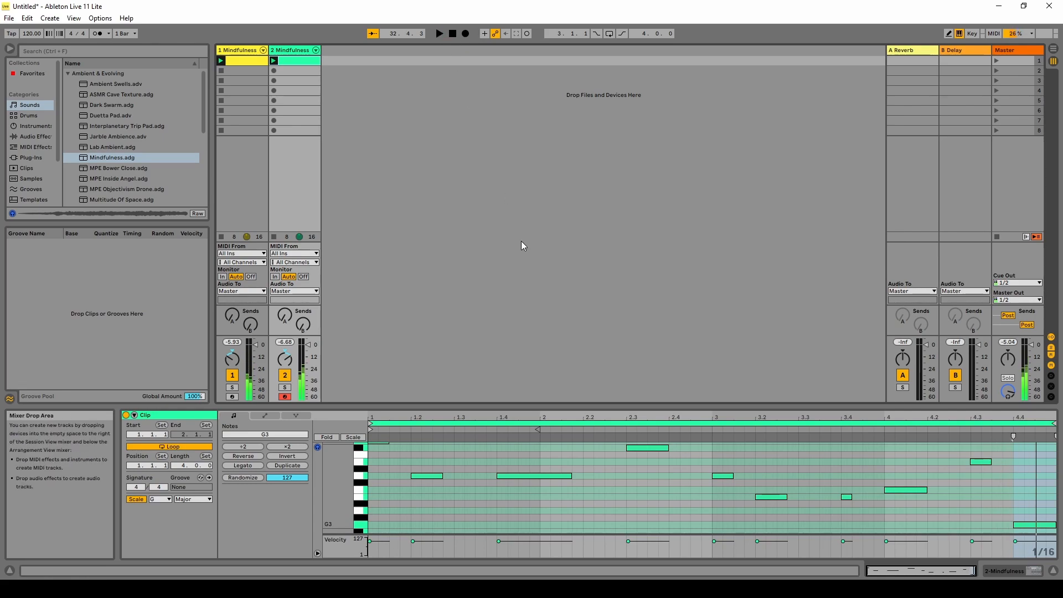